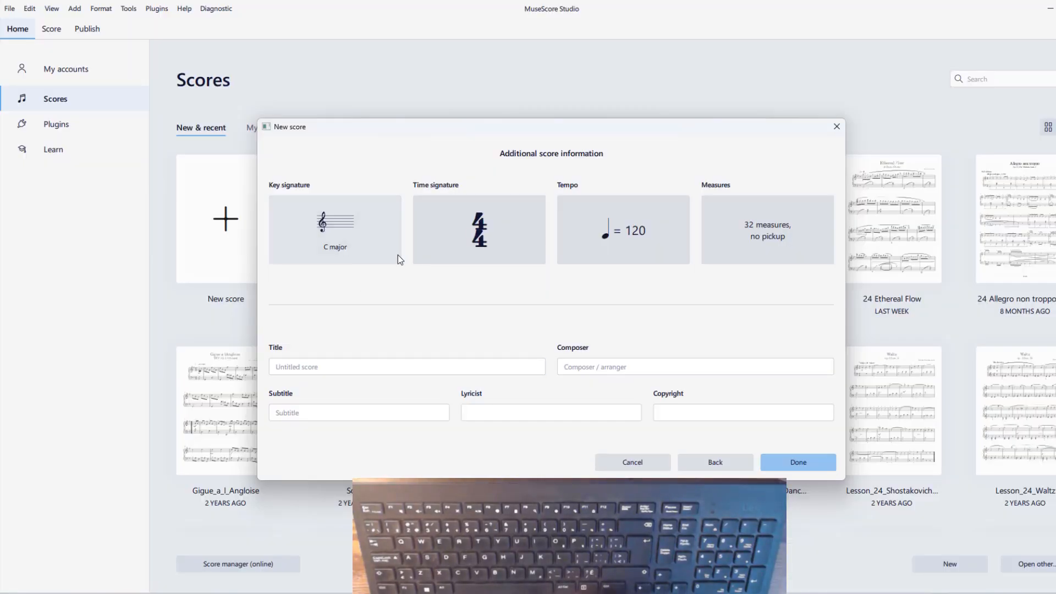
Set the new score's time signature to 3/4 and display its tempo options
click(520, 232)
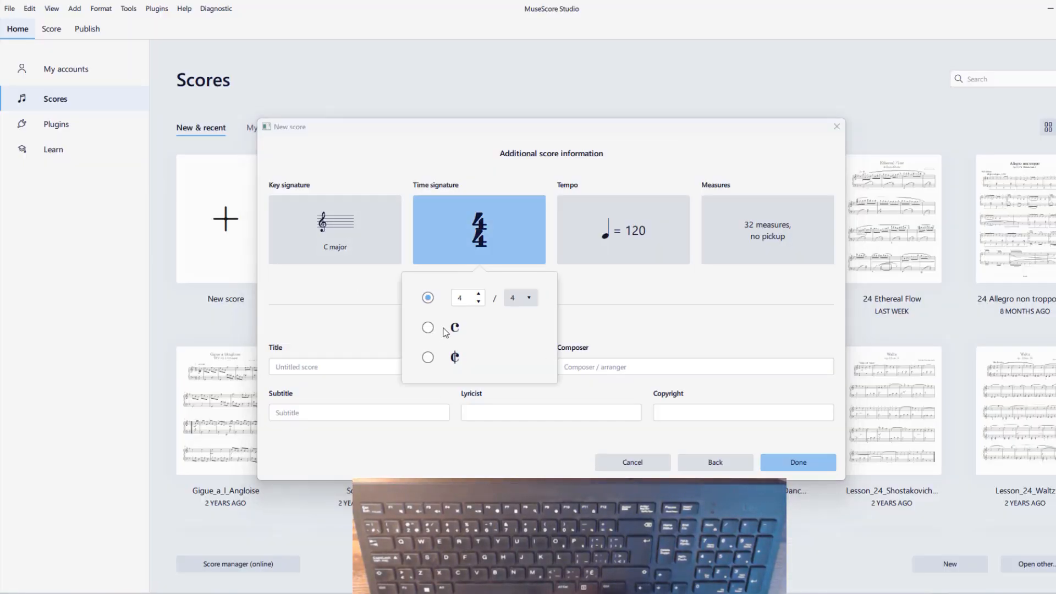
click(479, 295)
click(479, 301)
click(479, 301)
click(602, 253)
click(602, 253)
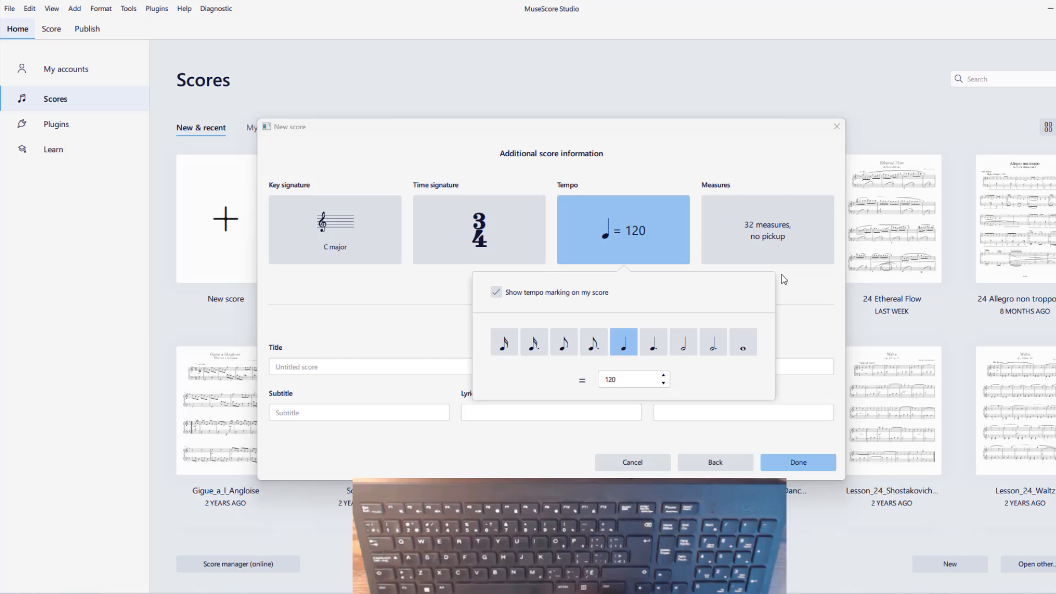
Set the new score's initial number of measures to 24, without a pickup measure
click(761, 247)
click(689, 378)
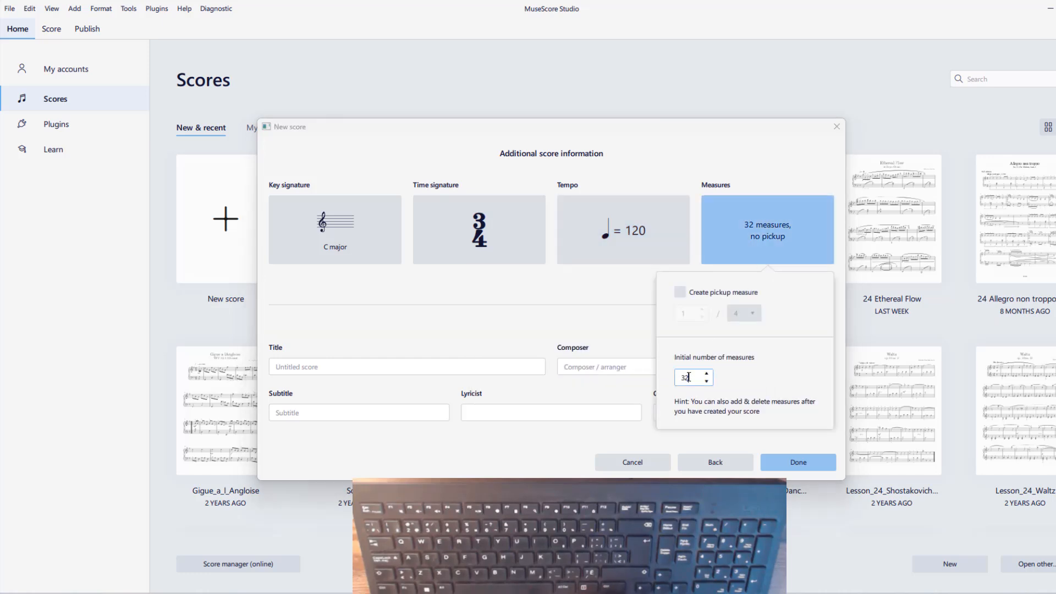
key(BackSpace)
key(BackSpace)
text(24)
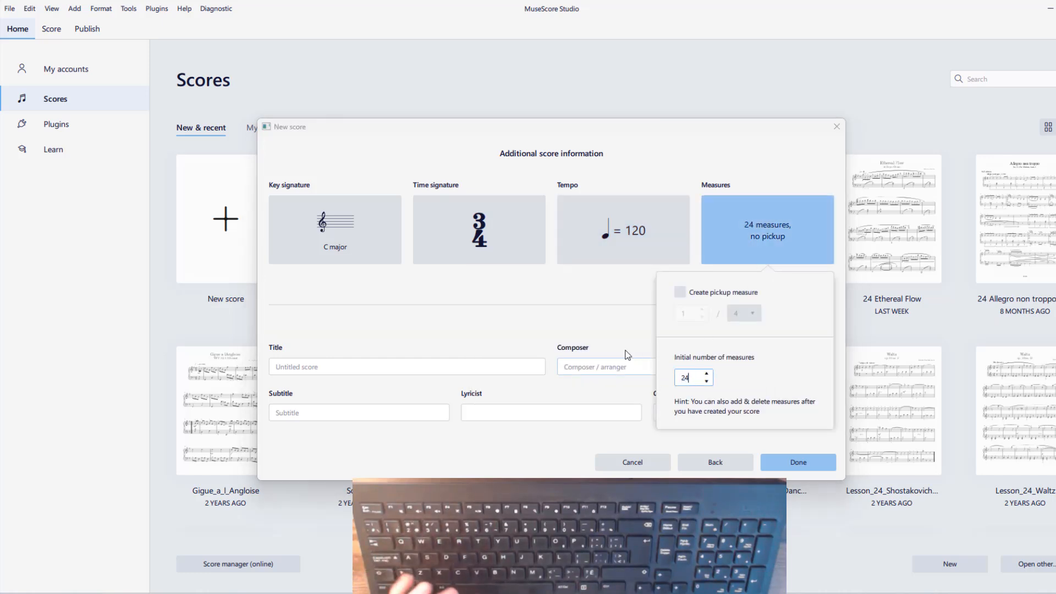
click(616, 325)
Enter "Czerny Recreations No. 2" as the score's title and "Carl Czerny" as its composer
click(344, 365)
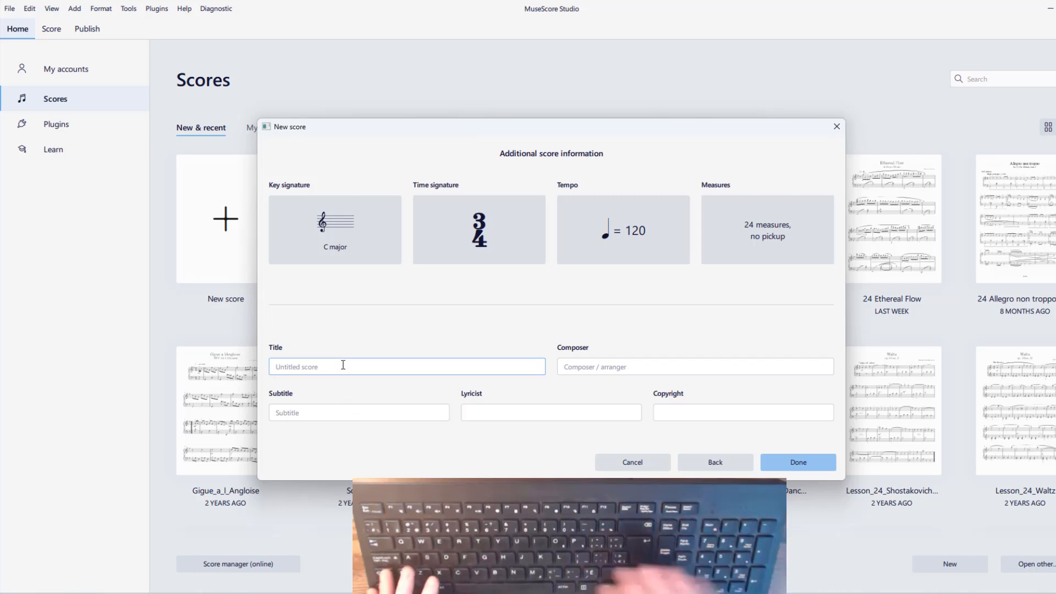
text(Czern)
text(y Rec)
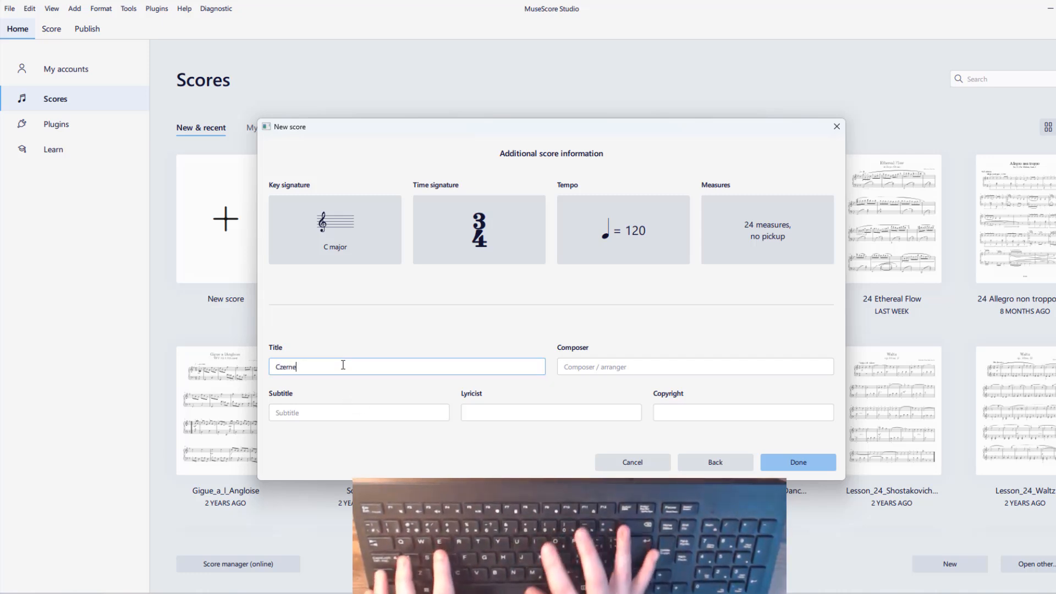
text(reations)
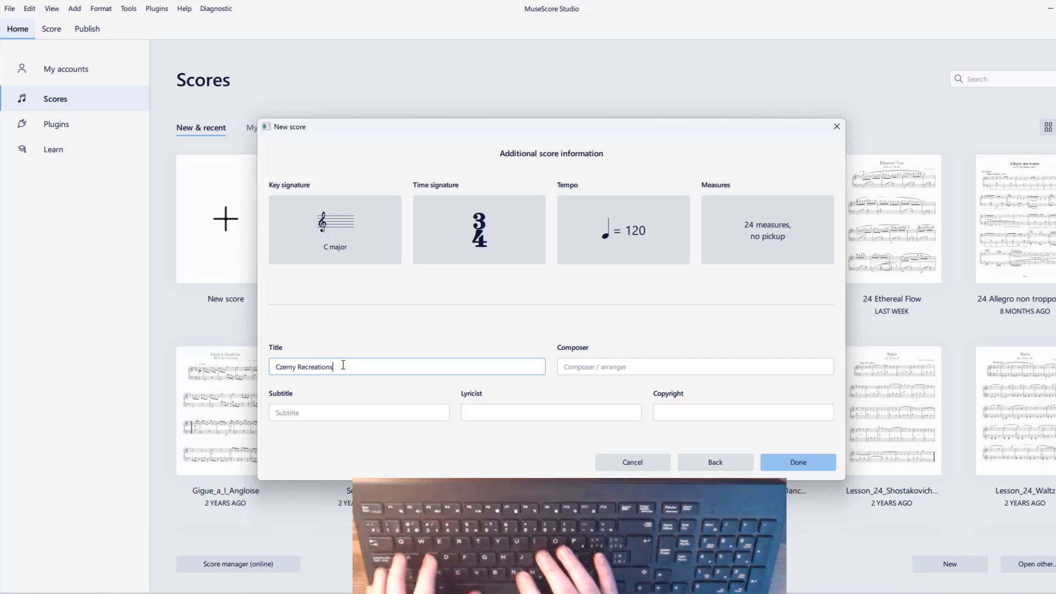
text( No. 2)
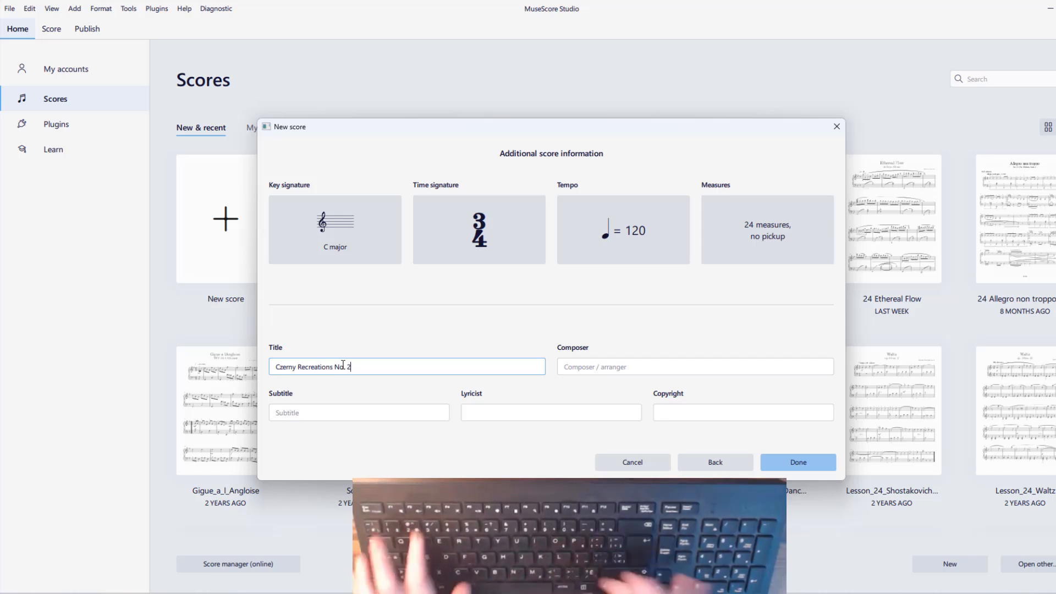
click(639, 372)
text(Carl Czer)
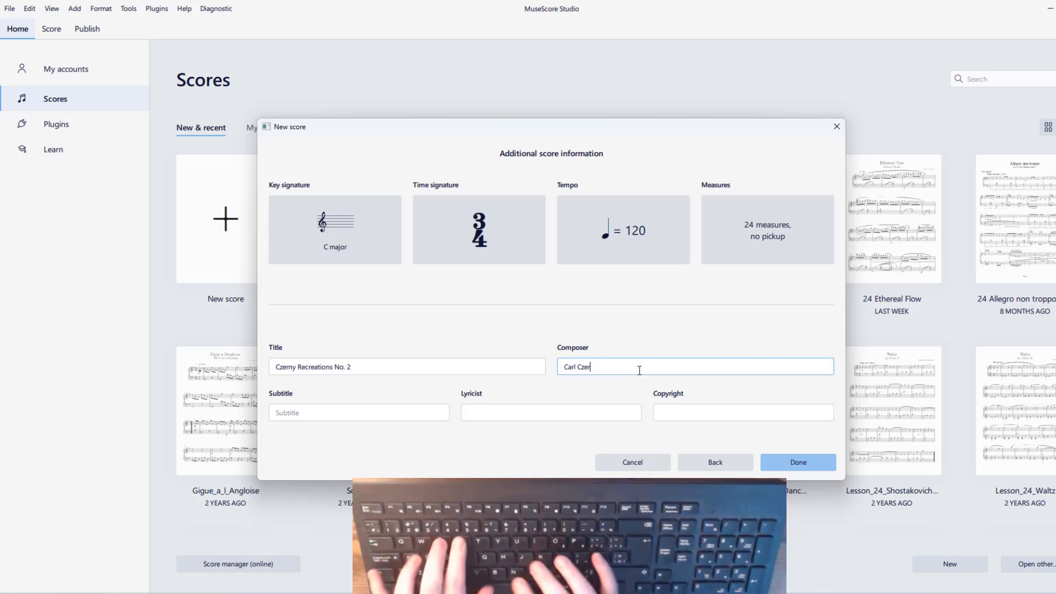
text(ny)
Enter "Score 06" as the lyricist and "100 Recreations, No. 2" as the subtitle, and create the score
click(615, 415)
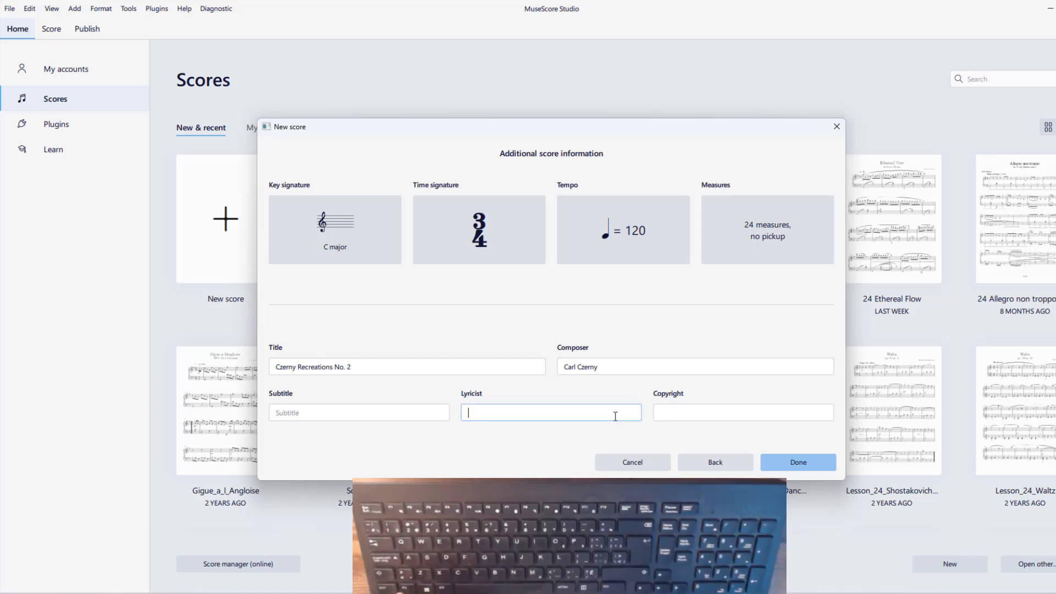
text(Sco)
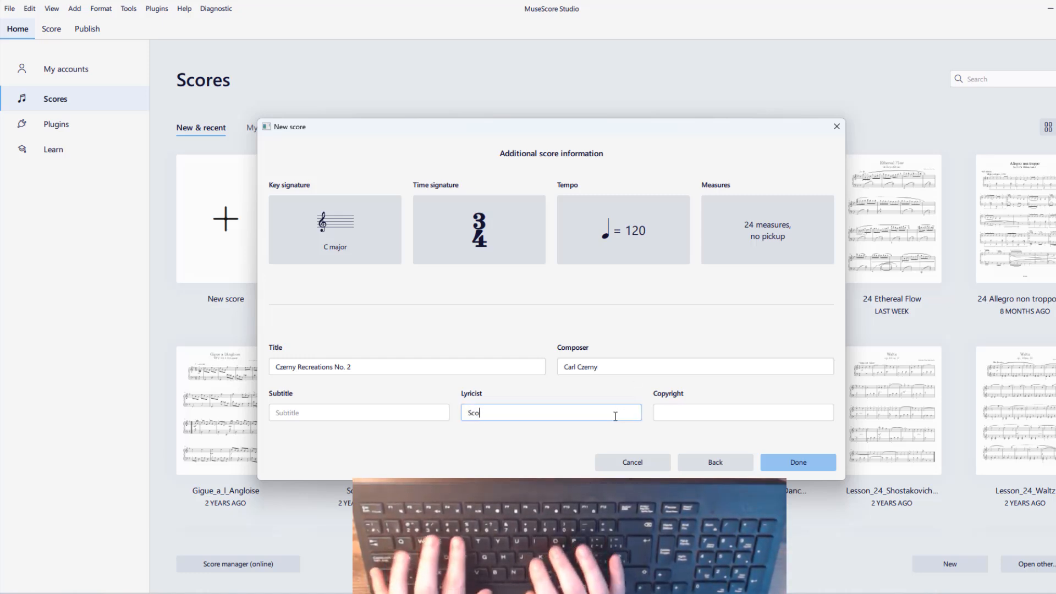
text(re 06)
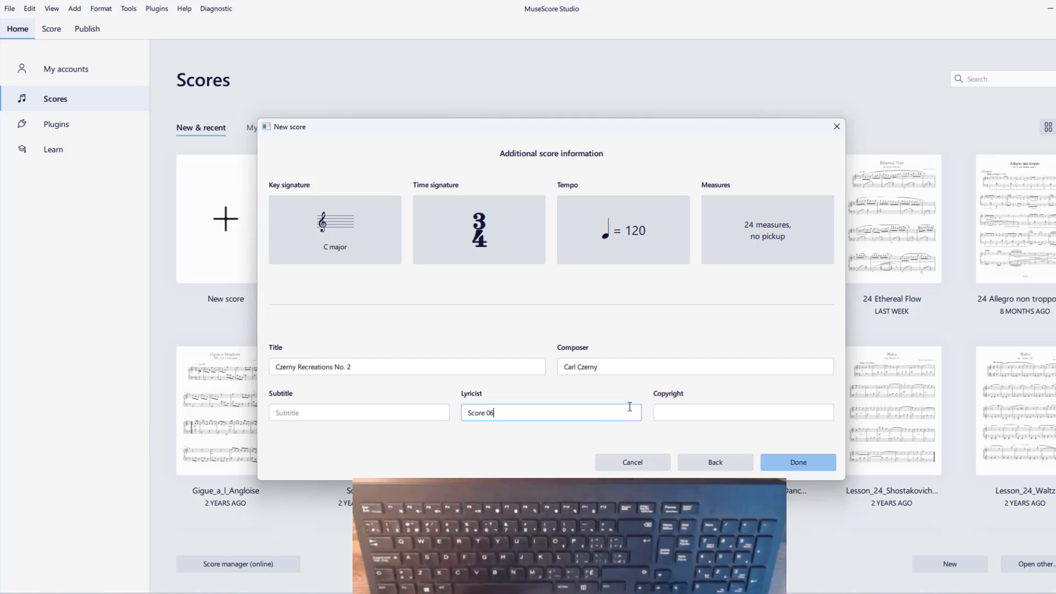
click(314, 413)
text(100)
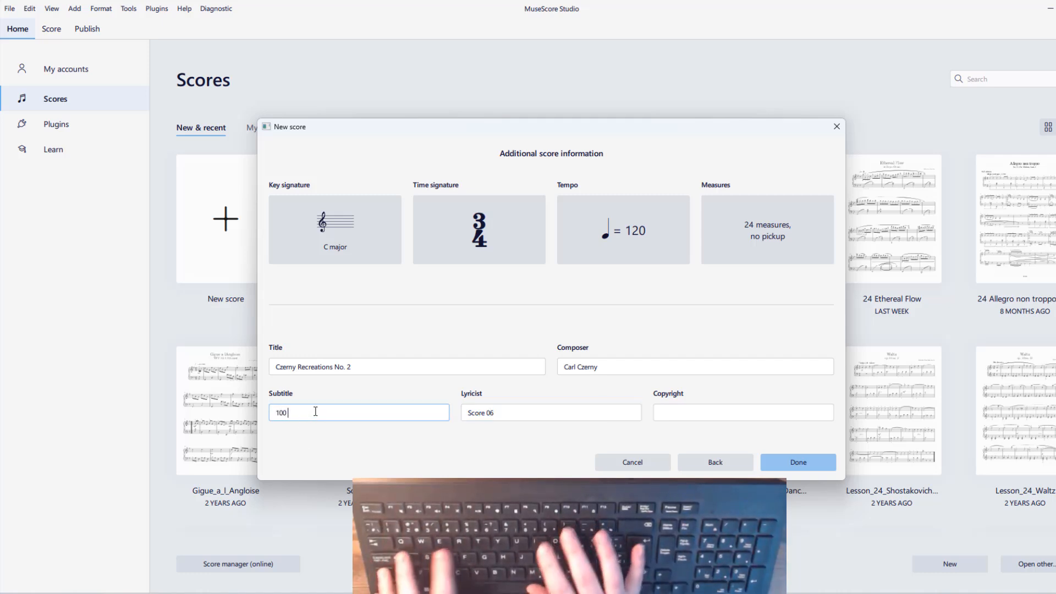
text( Recreations)
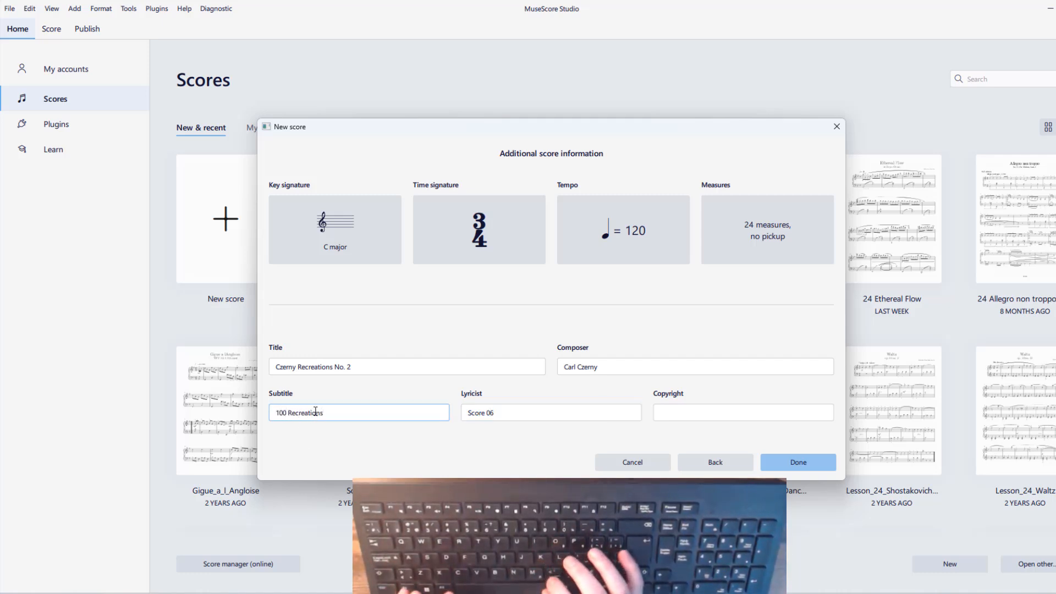
text(, No. 2)
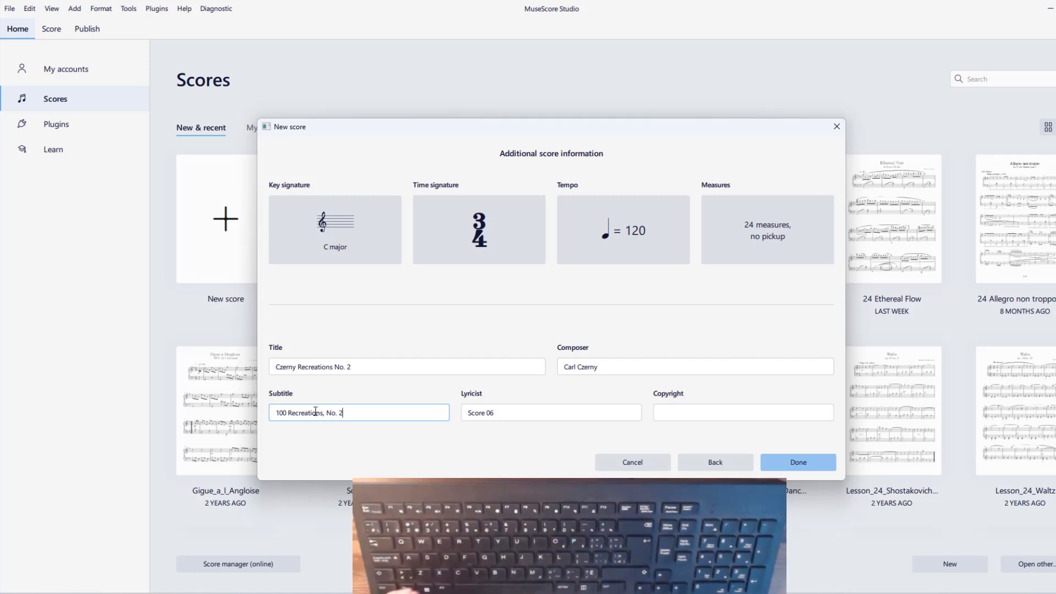
click(787, 459)
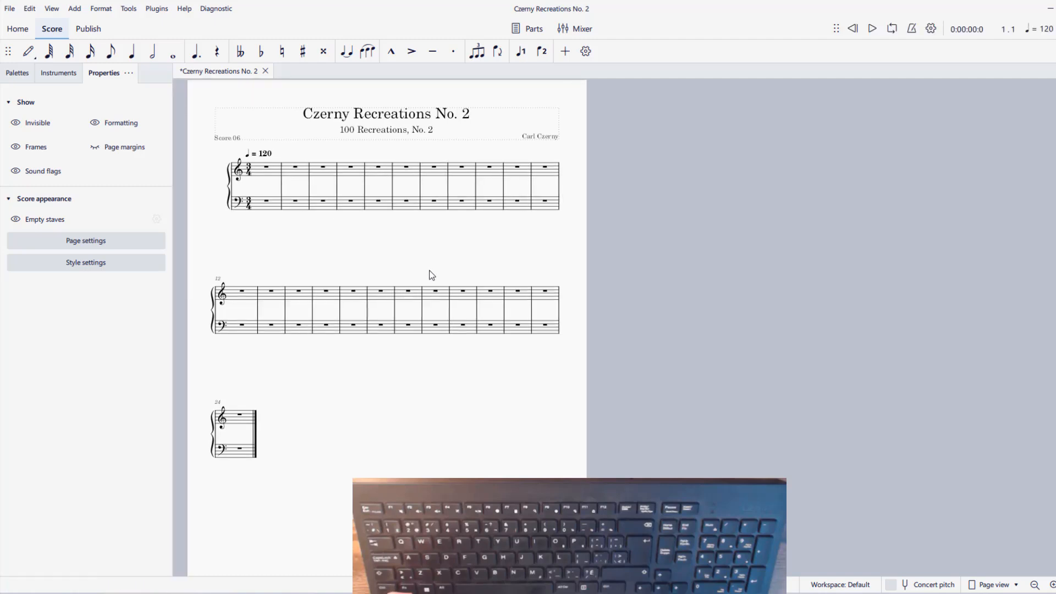
Arrange the Word document with the source sheet music and the MuseScore window side by side, with treble measure 1 selected
drag(429, 275, 763, 266)
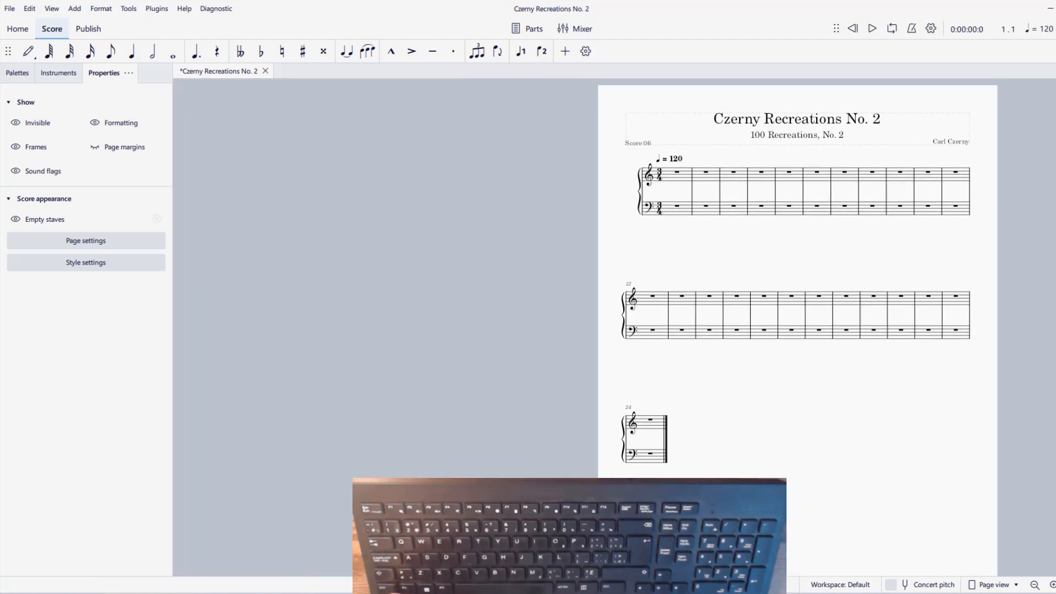
click(1051, 9)
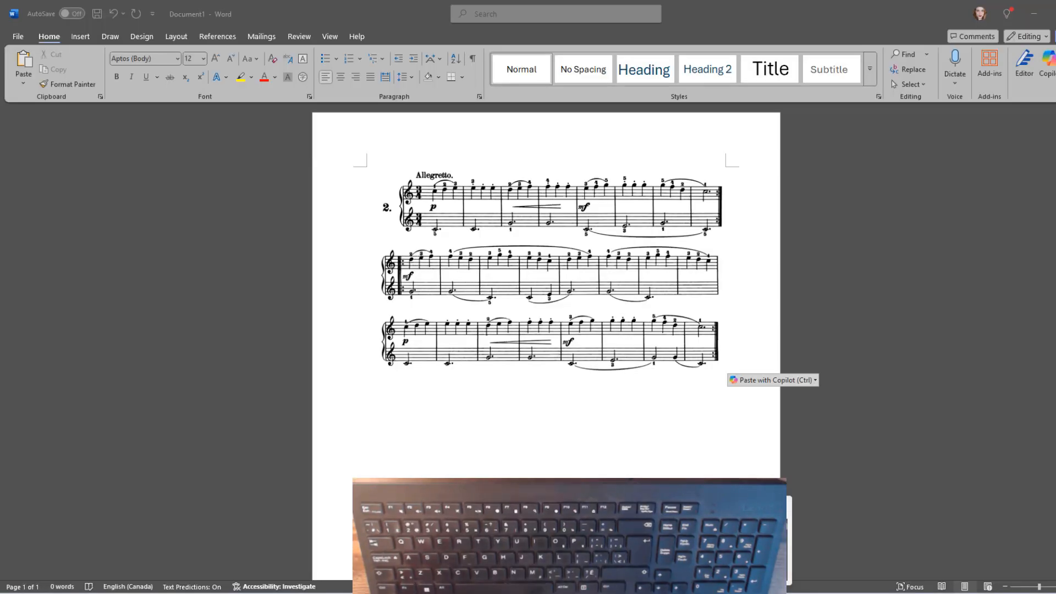
mouse_move(1050, 9)
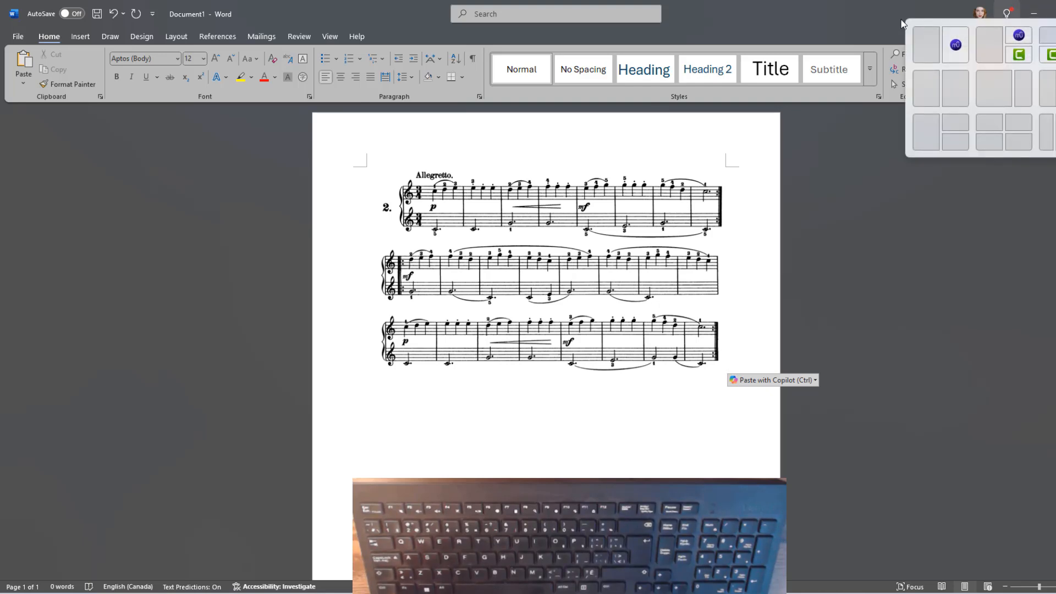
click(929, 38)
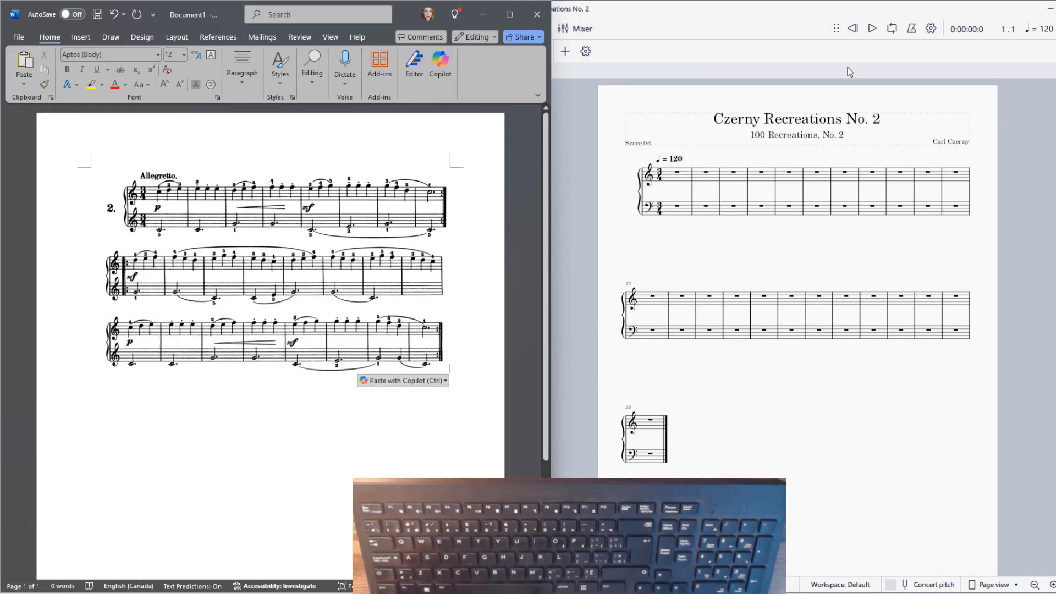
click(674, 179)
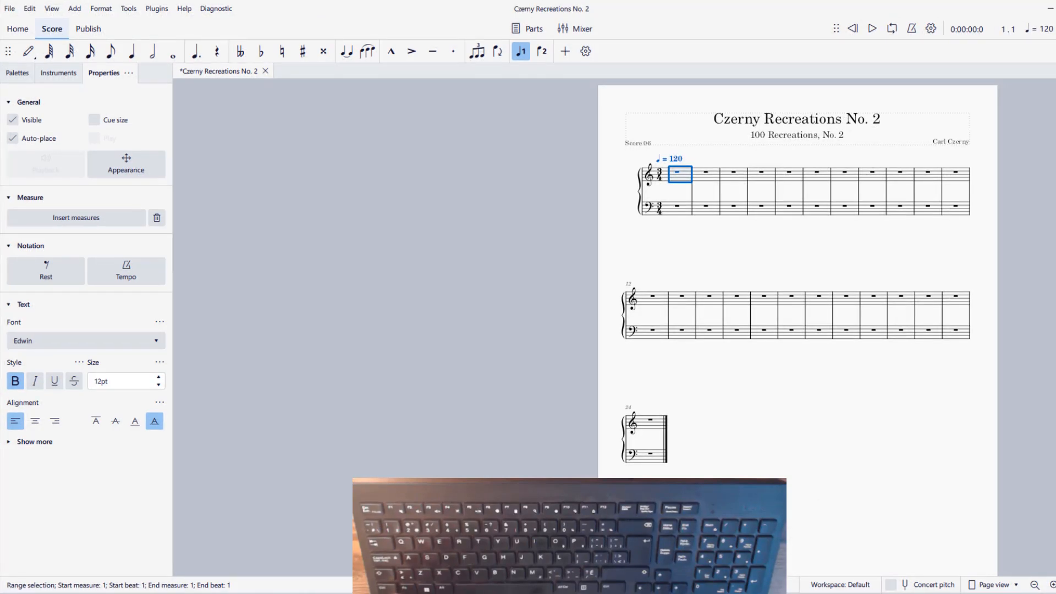
click(1055, 9)
drag(1034, 242, 707, 242)
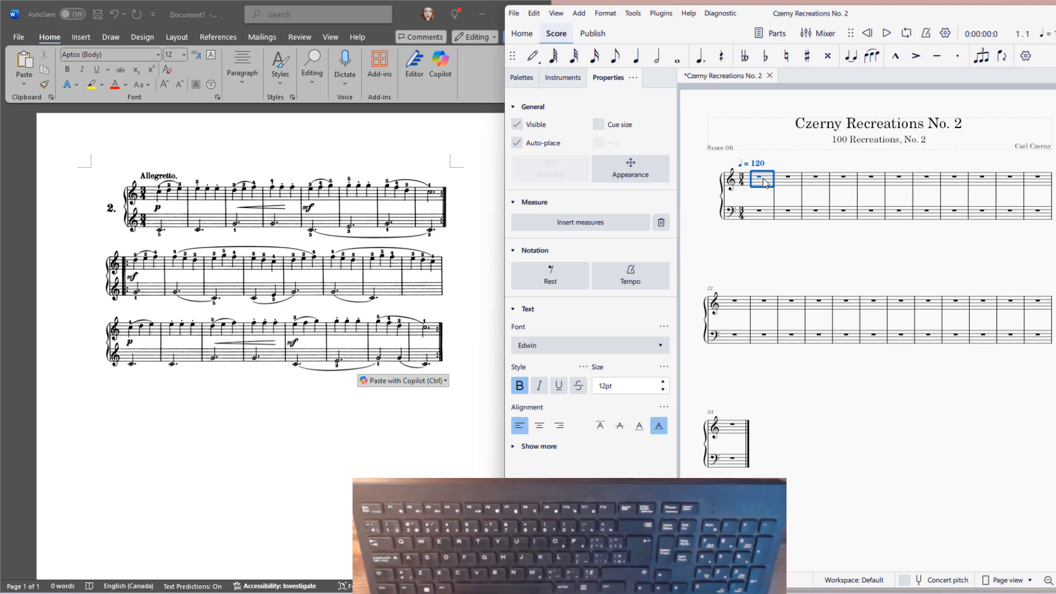
Enter treble quarter notes C D E, E E E, D E F and F F F in measures 1 to 4
key(n)
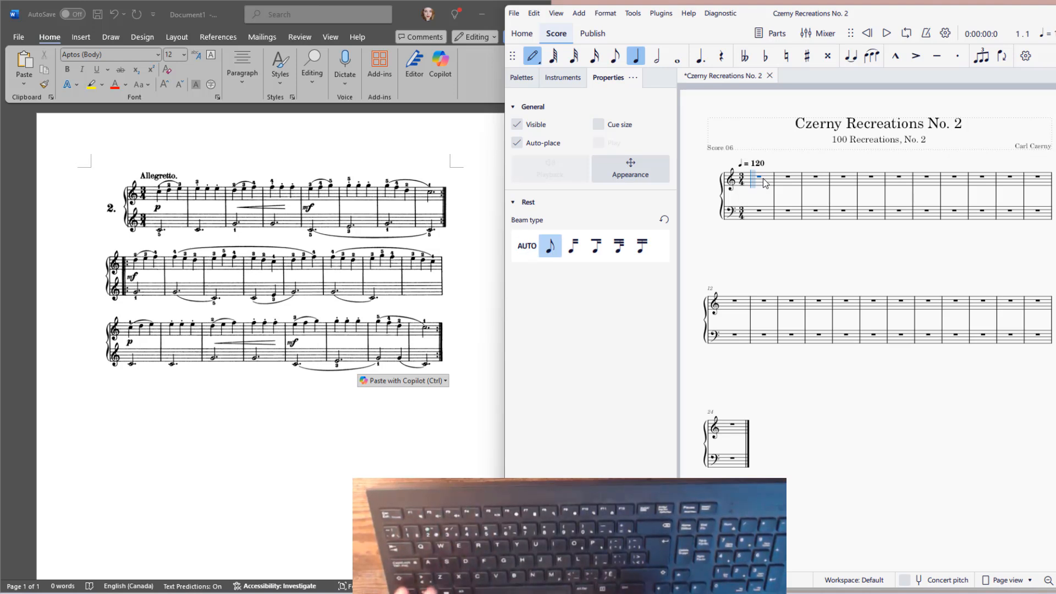
key(c)
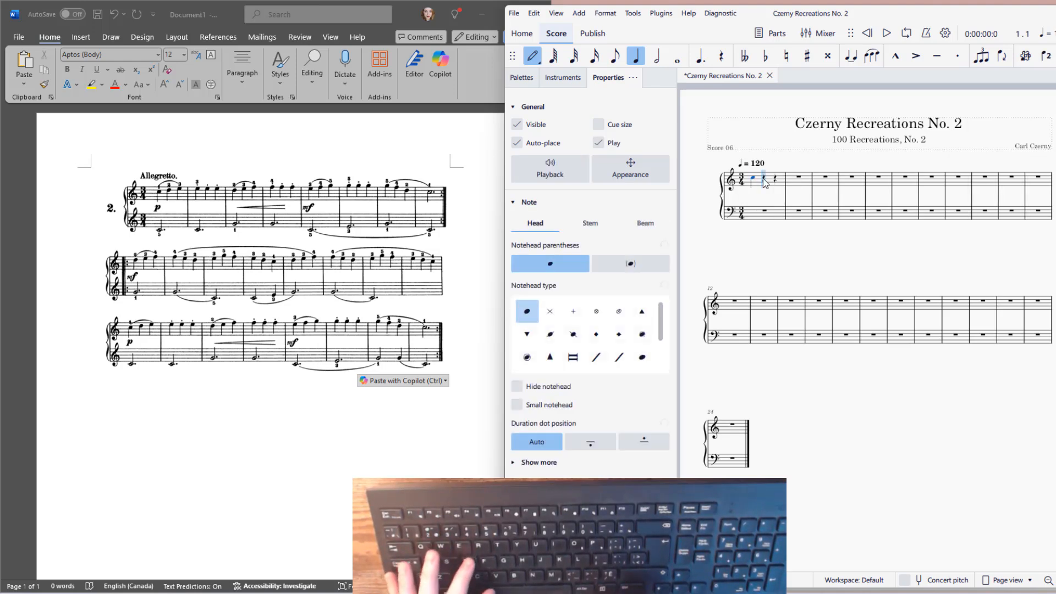
key(d)
key(e)
key(e)
key(e)
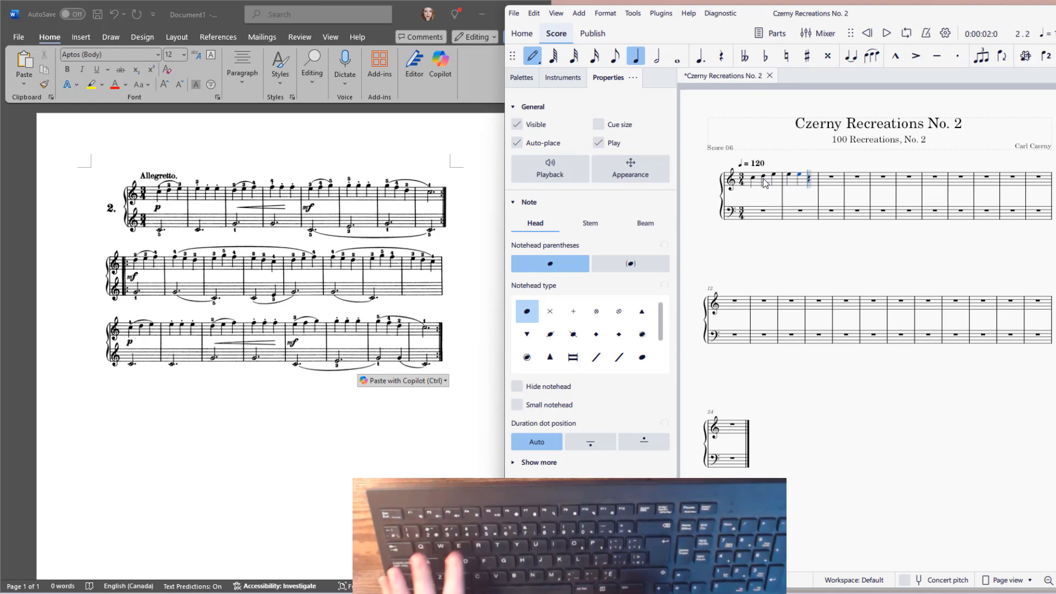
key(e)
key(d)
key(e)
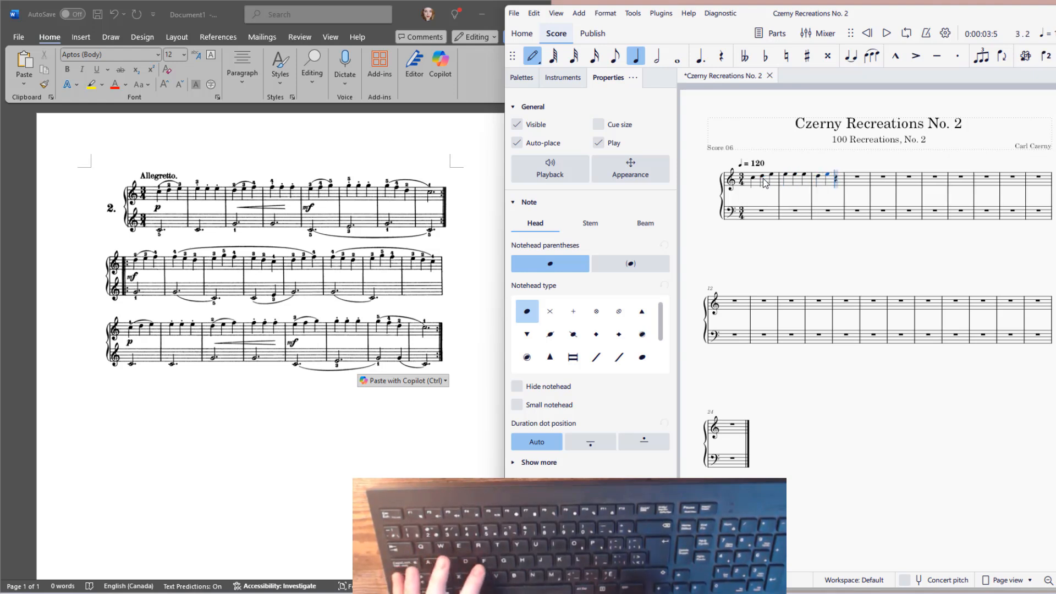
key(f)
key(f)
key(f)
Enter treble quarter notes E F G and G G G in measures 5 and 6, and fill measure 7 with the source's three quarter notes
key(f)
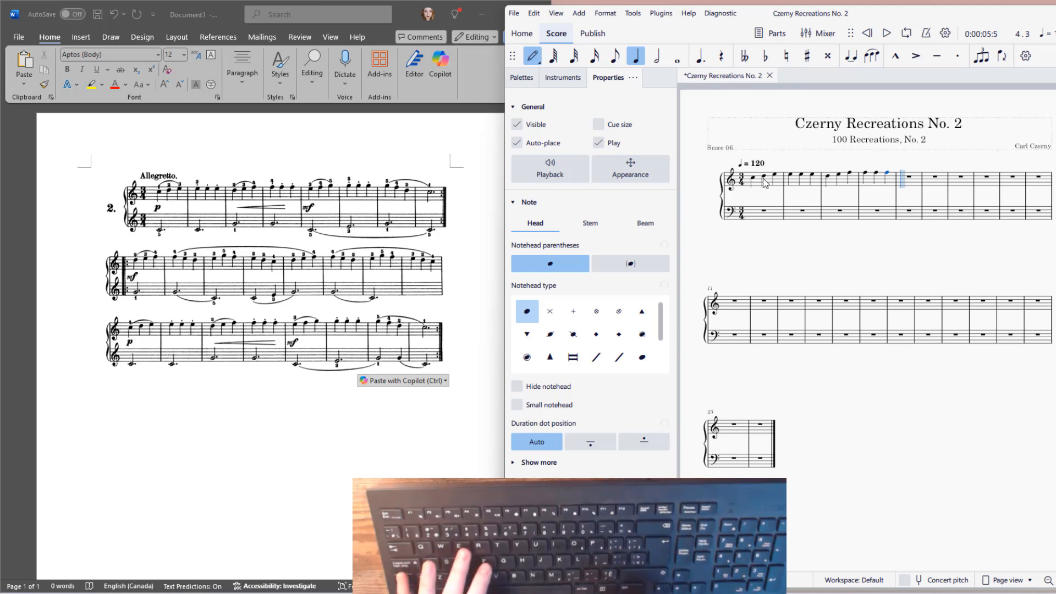
key(e)
key(f)
key(g)
key(g)
key(g)
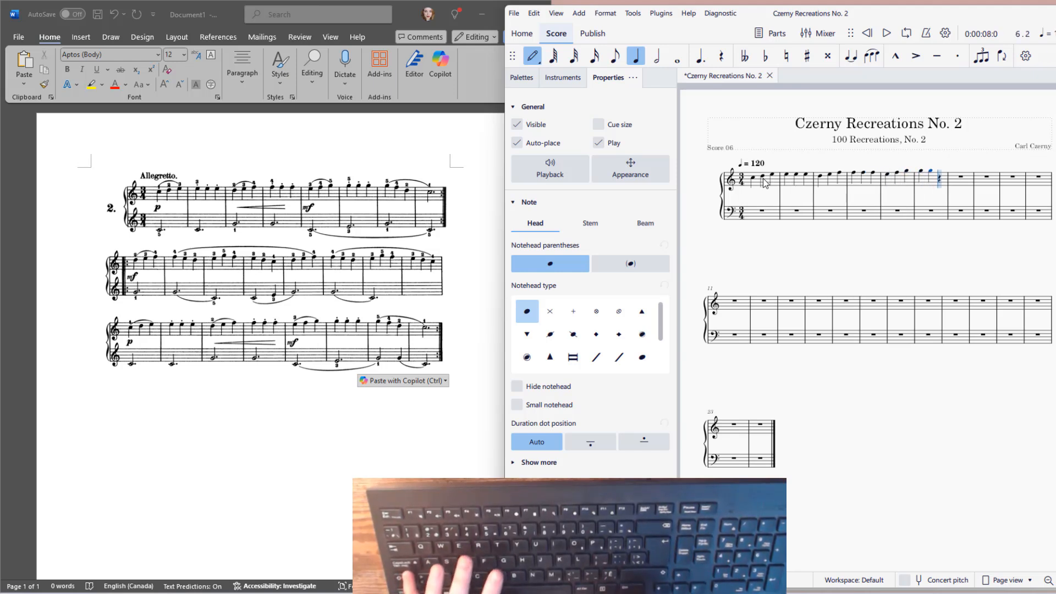
key(g)
key(f)
key(e)
key(d)
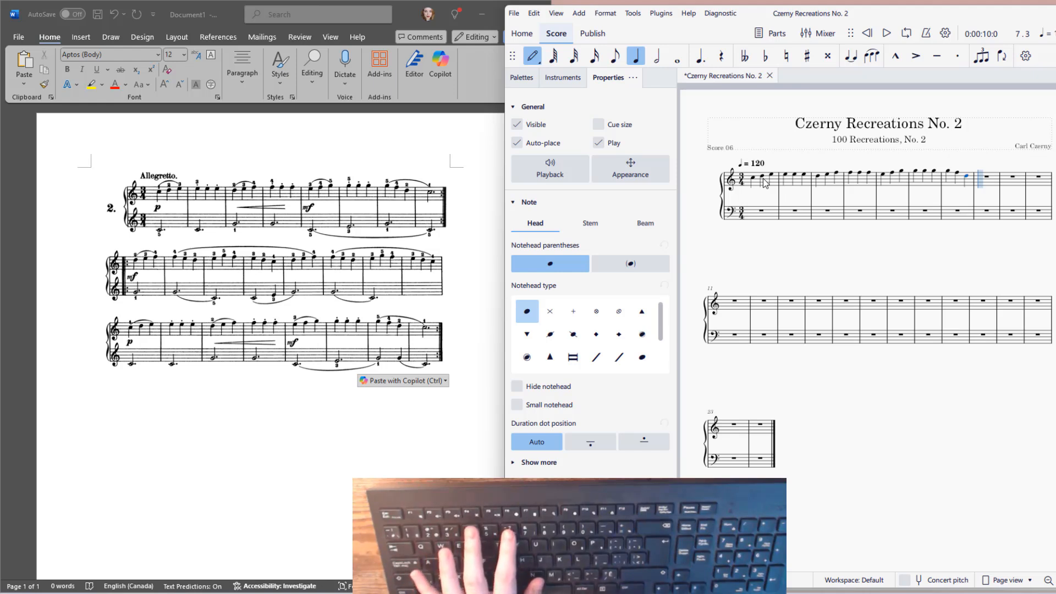
Enter a dotted half note C in treble measure 8 and leave note input
key(6)
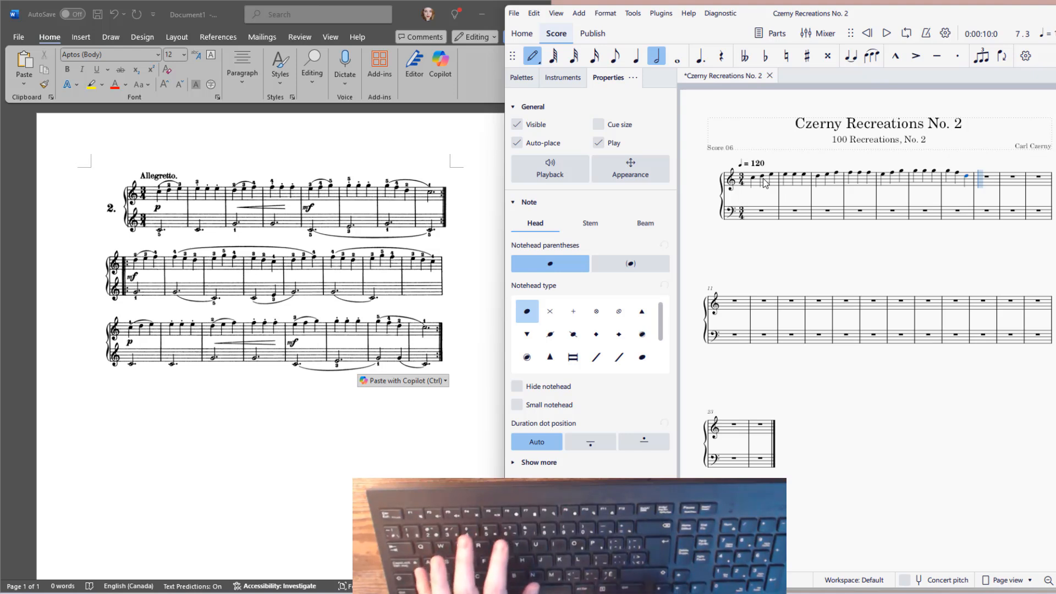
key(period)
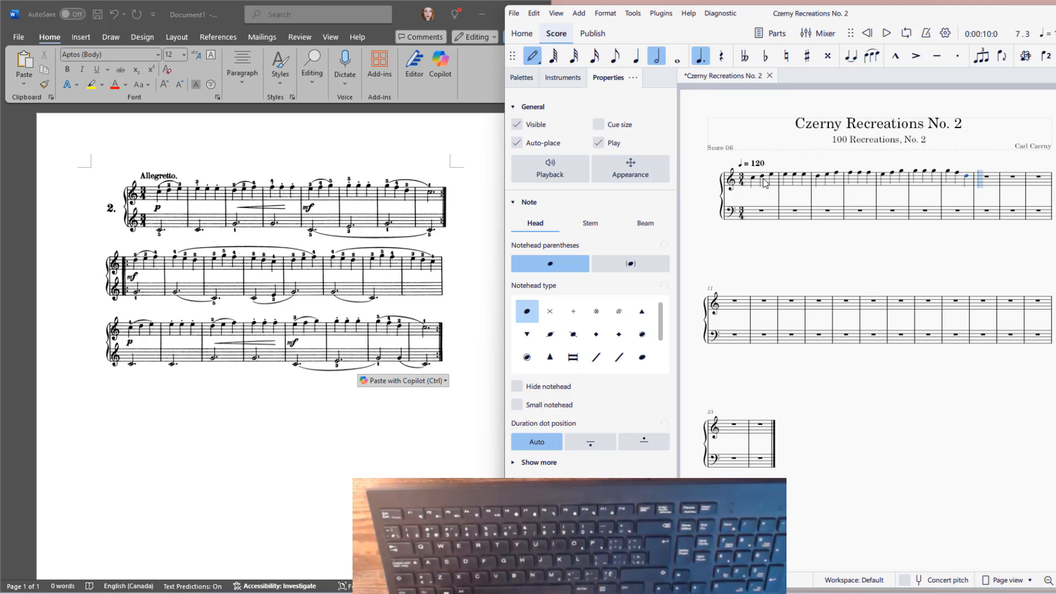
key(c)
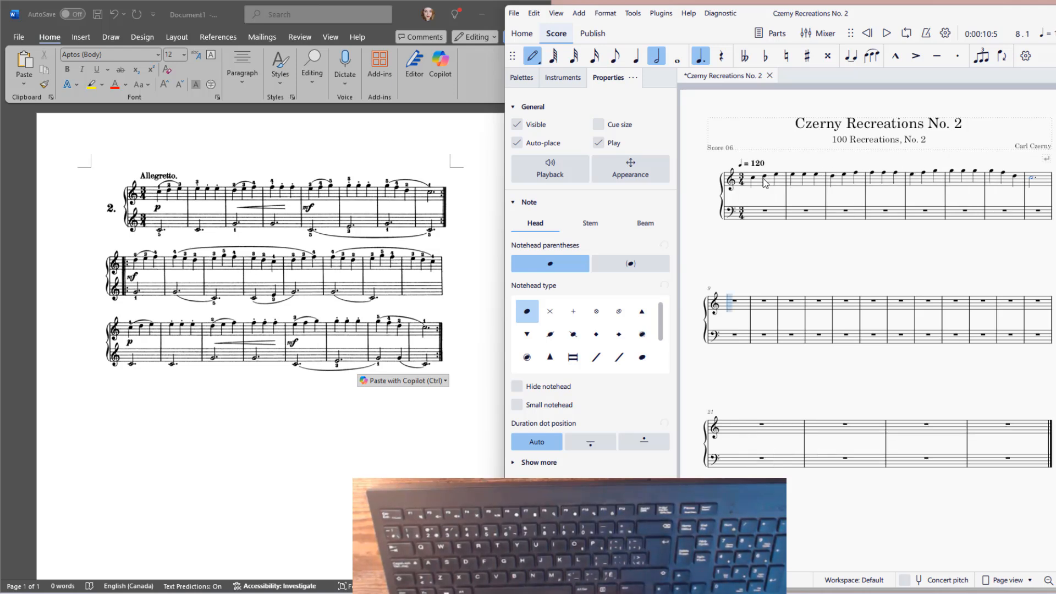
key(Escape)
Add a slur over the three treble notes of measure 1 and select the first note of measure 2
click(755, 178)
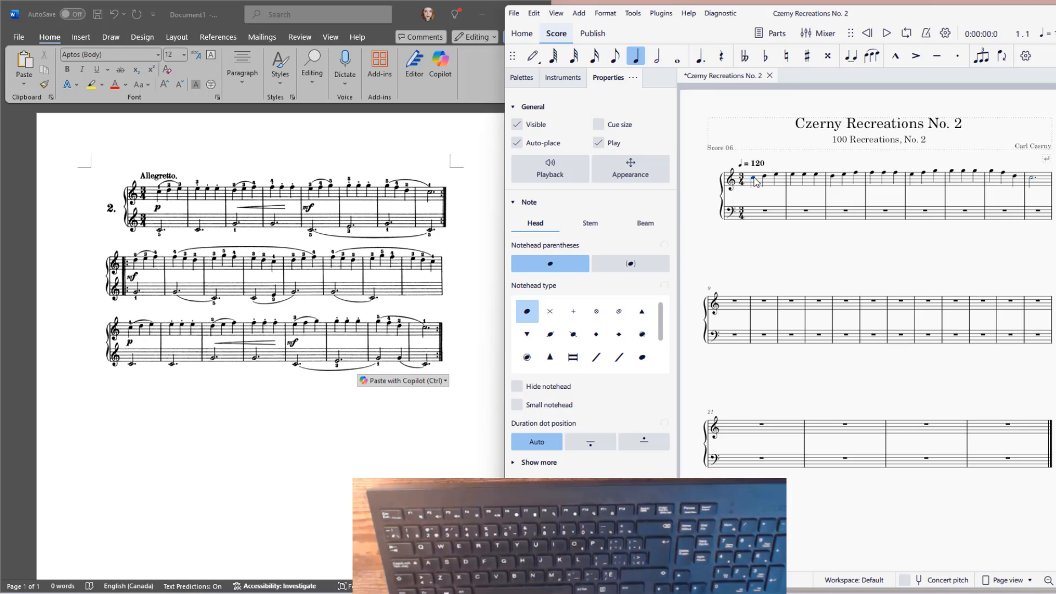
shift+click(767, 182)
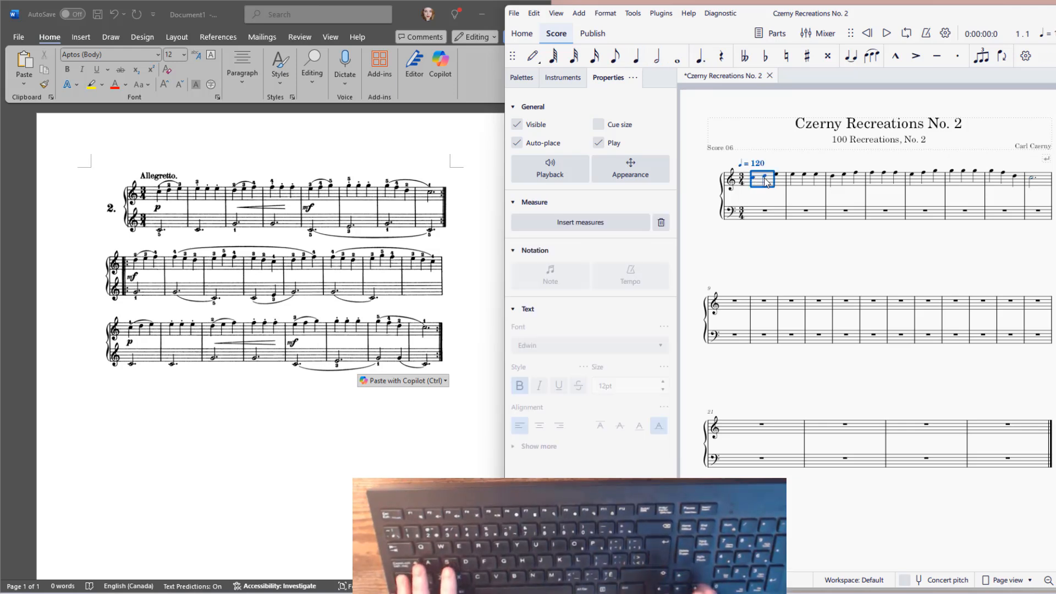
key(ctrl+Right)
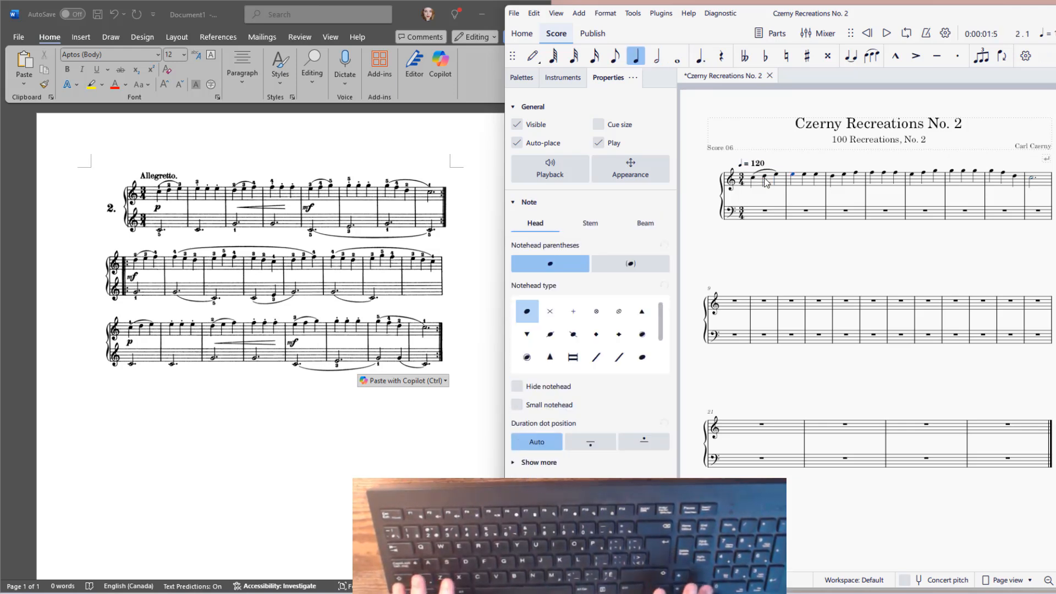
Add staccato to the treble notes of measure 2 and a slur over the treble notes of measure 3
key(ctrl+shift+Right)
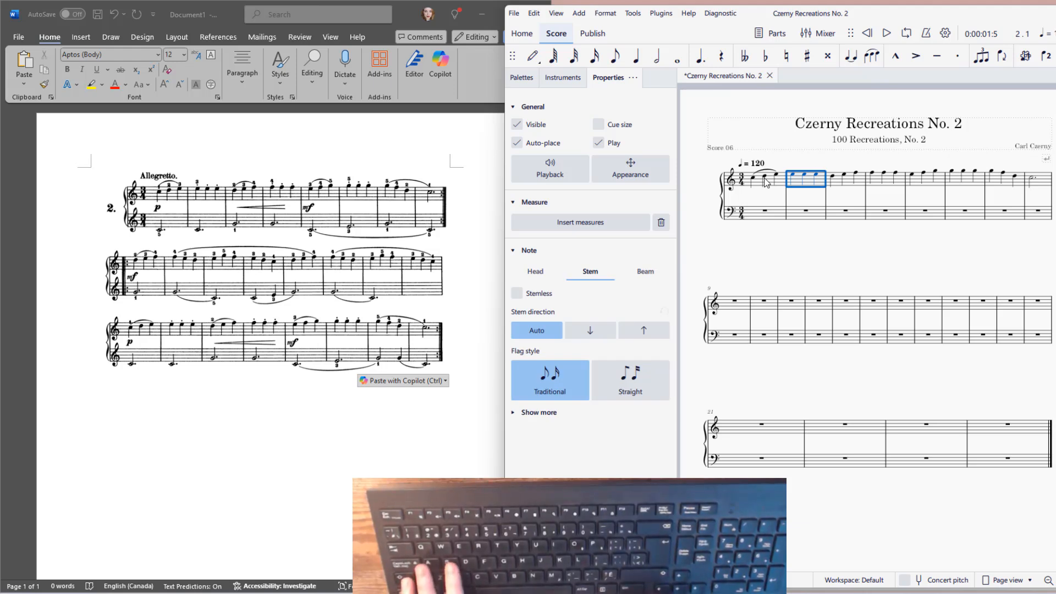
key(ctrl+Right)
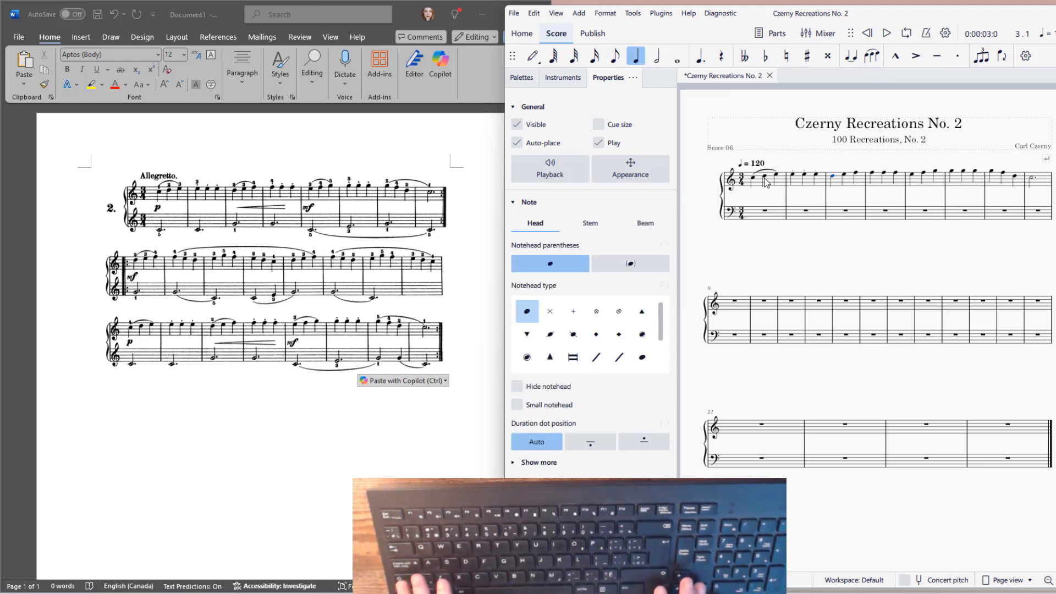
key(ctrl+shift+Right)
key(s)
key(ctrl+Right)
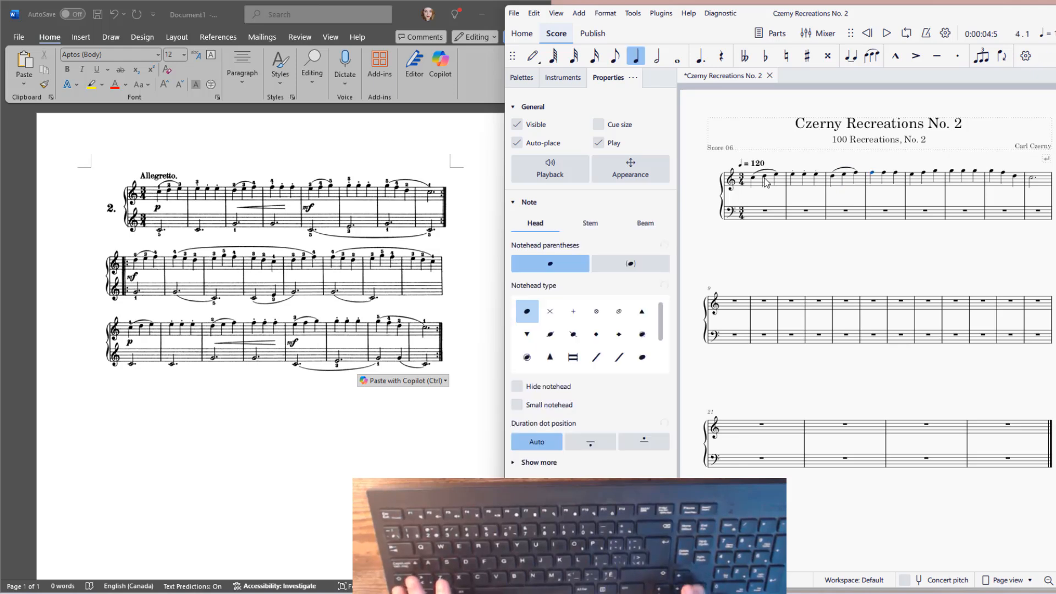
Add staccato to the treble notes of measure 4 and a slur over the treble notes of measure 5
key(ctrl+shift+Right)
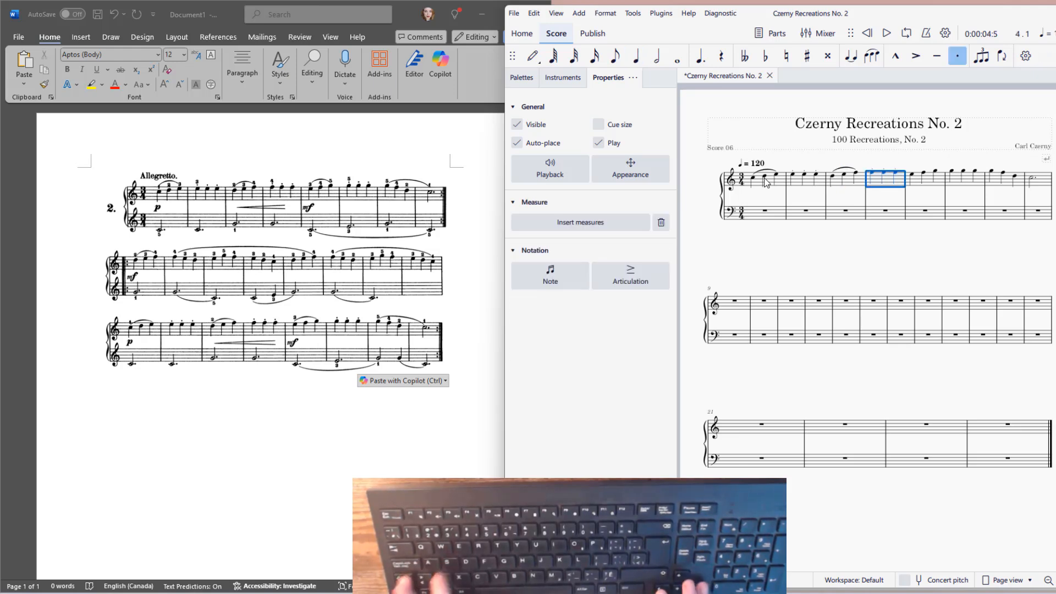
key(ctrl+Right)
key(ctrl+shift+Right)
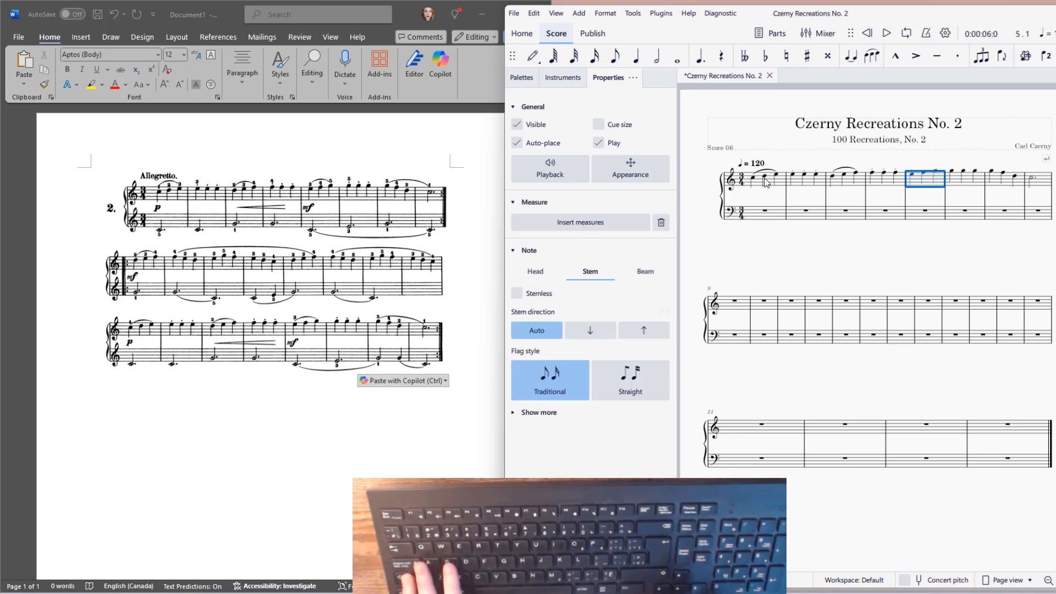
key(ctrl+Right)
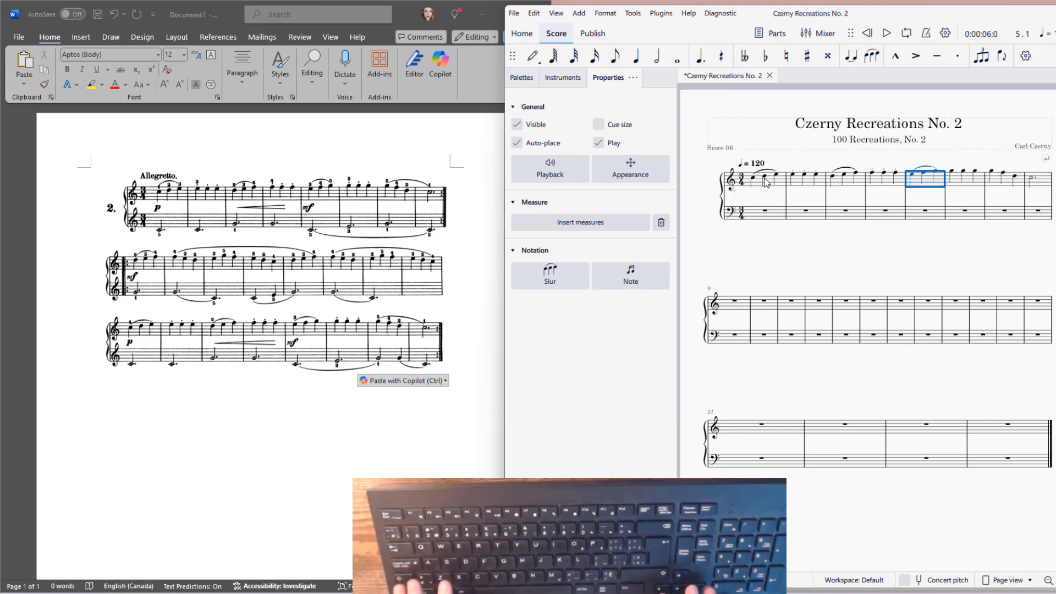
Add staccato to the treble notes of measure 6 and a slur spanning the treble notes of measures 7 and 8
key(ctrl+shift+Right)
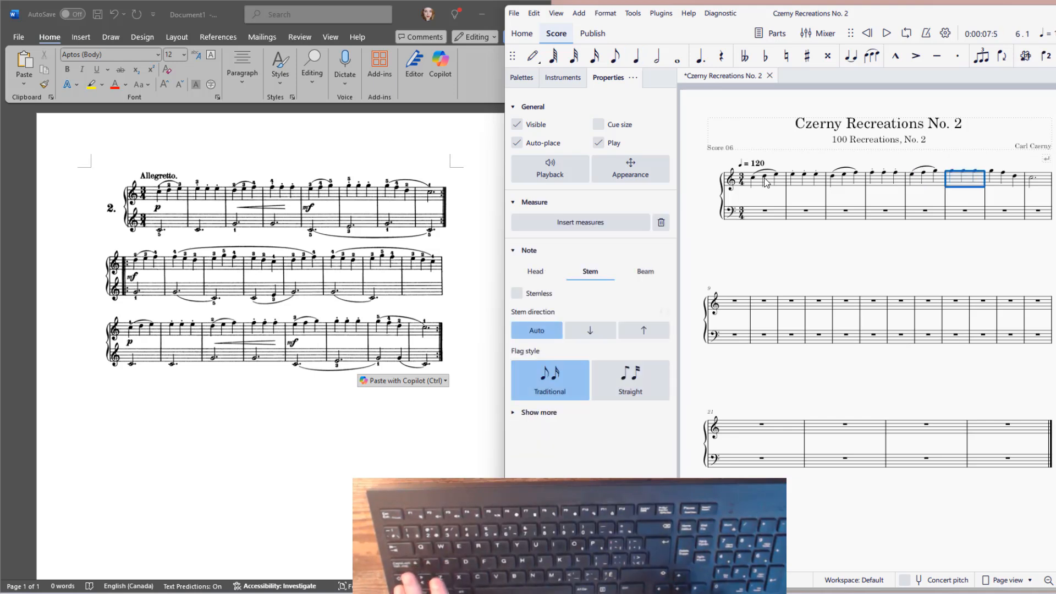
key(ctrl+Right)
key(ctrl+shift+Right)
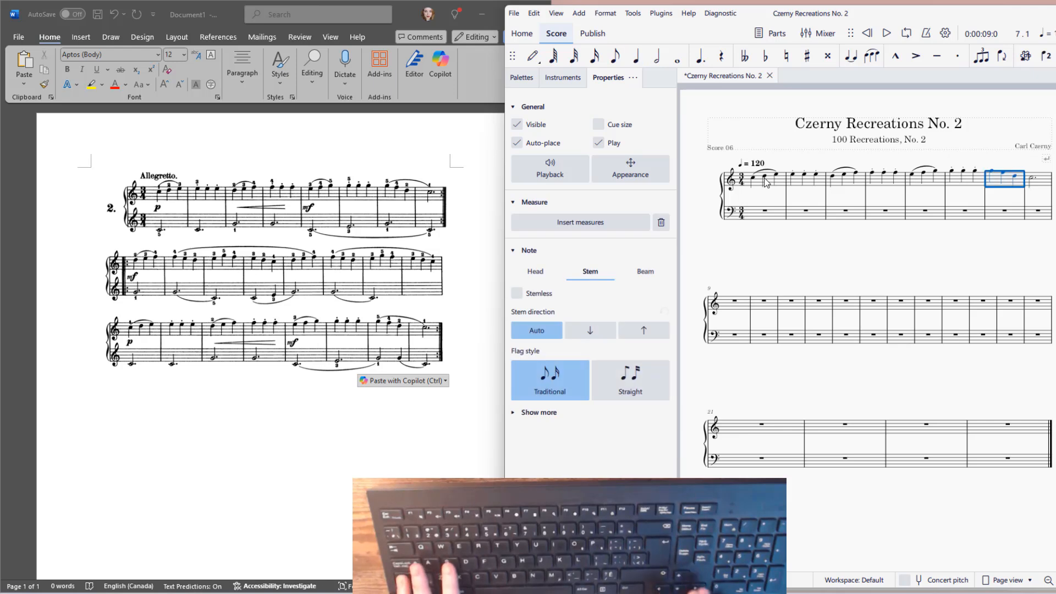
key(s)
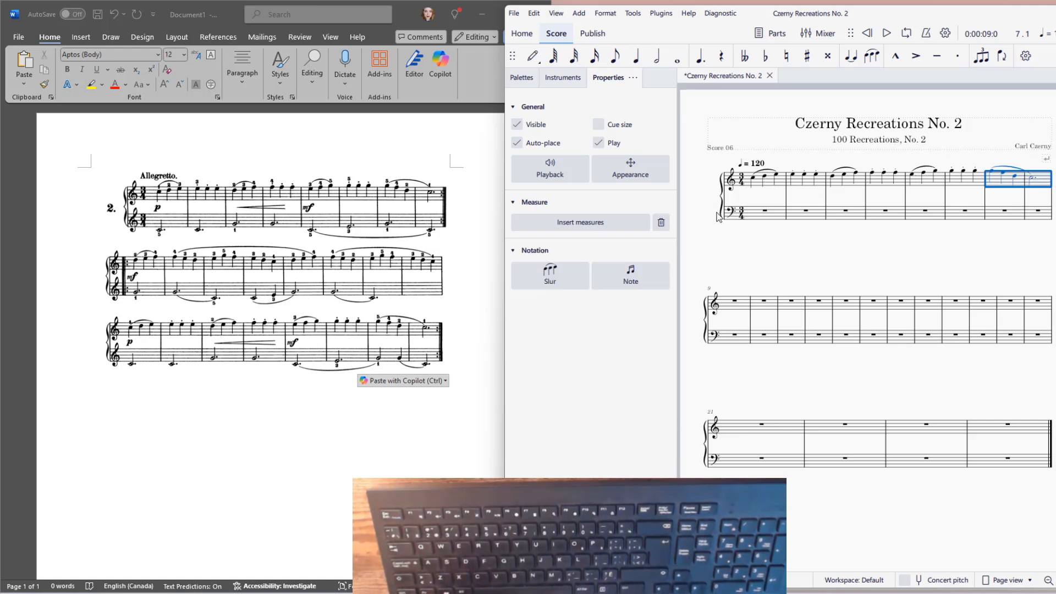
Change the lower staff's bass clef at the start of the score to a treble clef
click(763, 212)
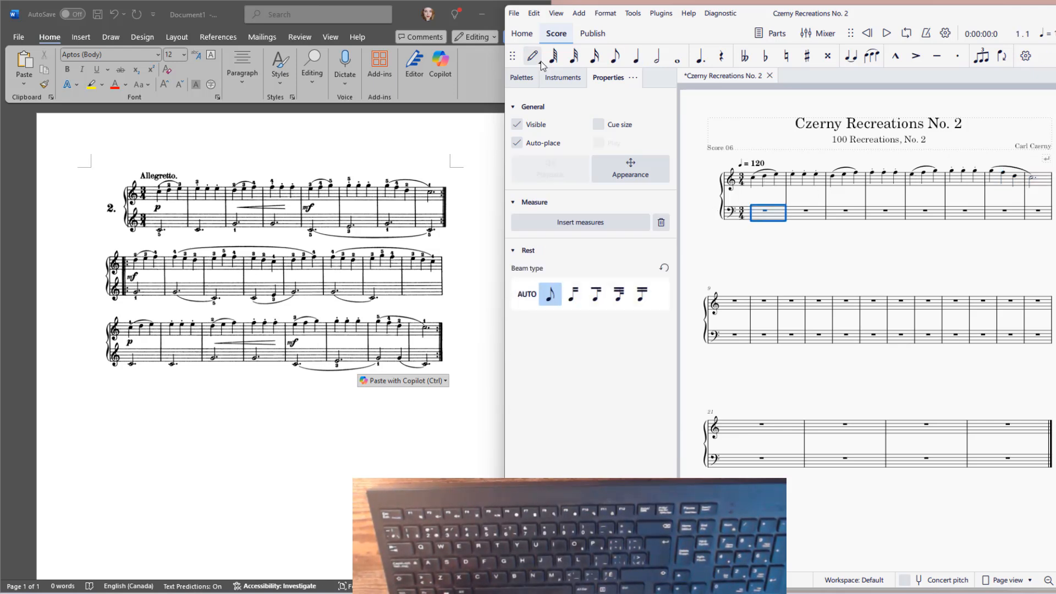
click(530, 80)
click(517, 144)
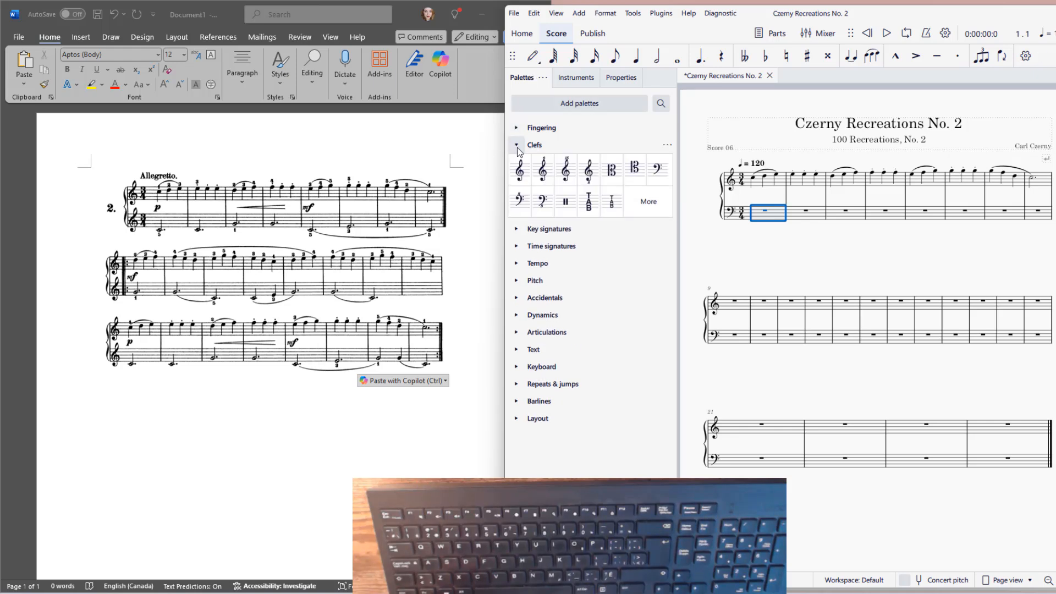
drag(519, 179, 757, 218)
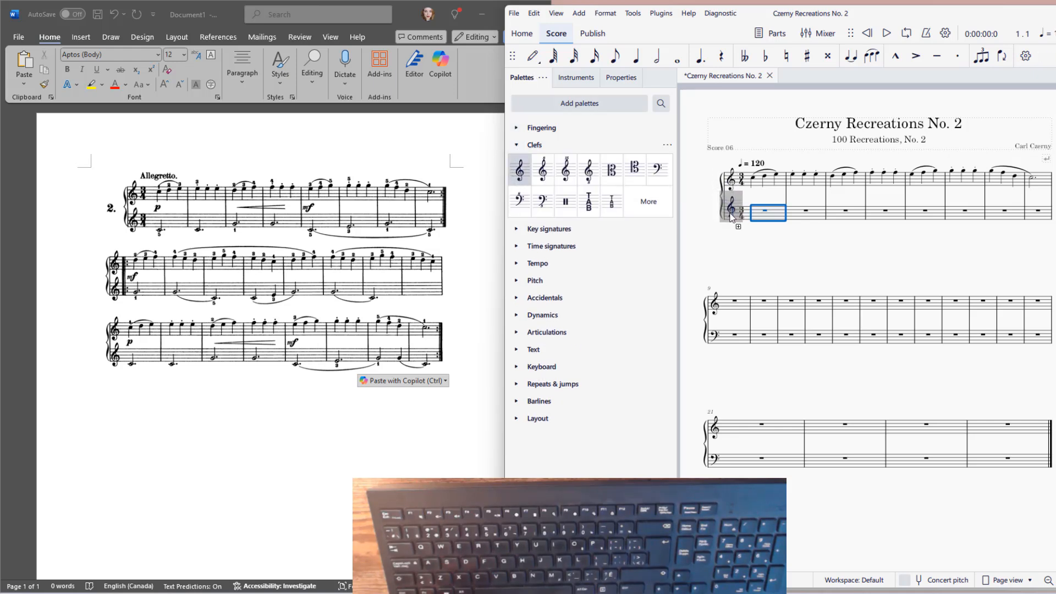
Enter dotted half notes on middle C in measures 1 and 2 of the lower staff
click(767, 212)
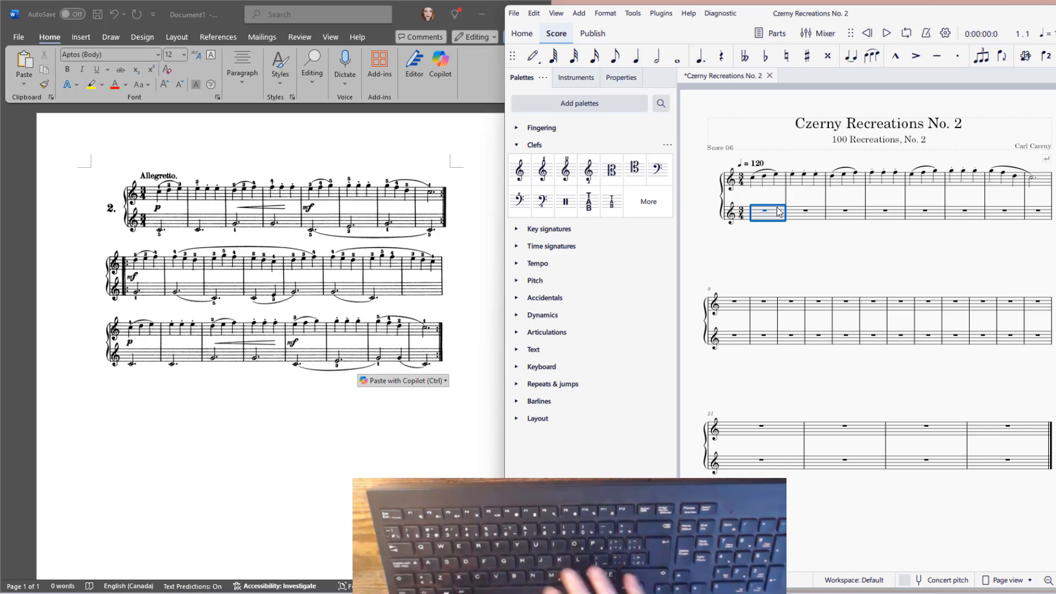
key(n)
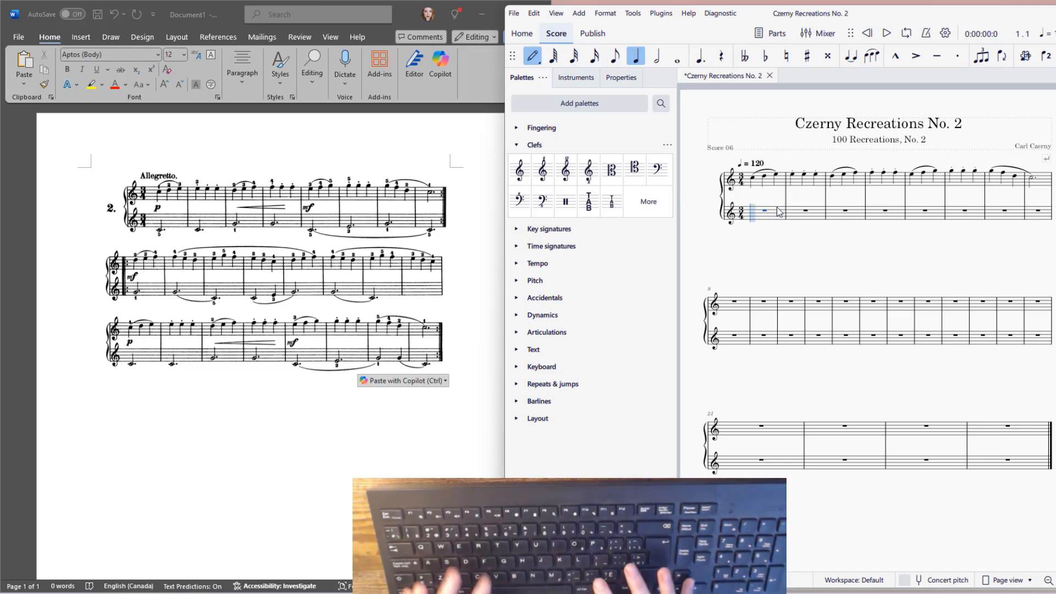
key(6)
key(period)
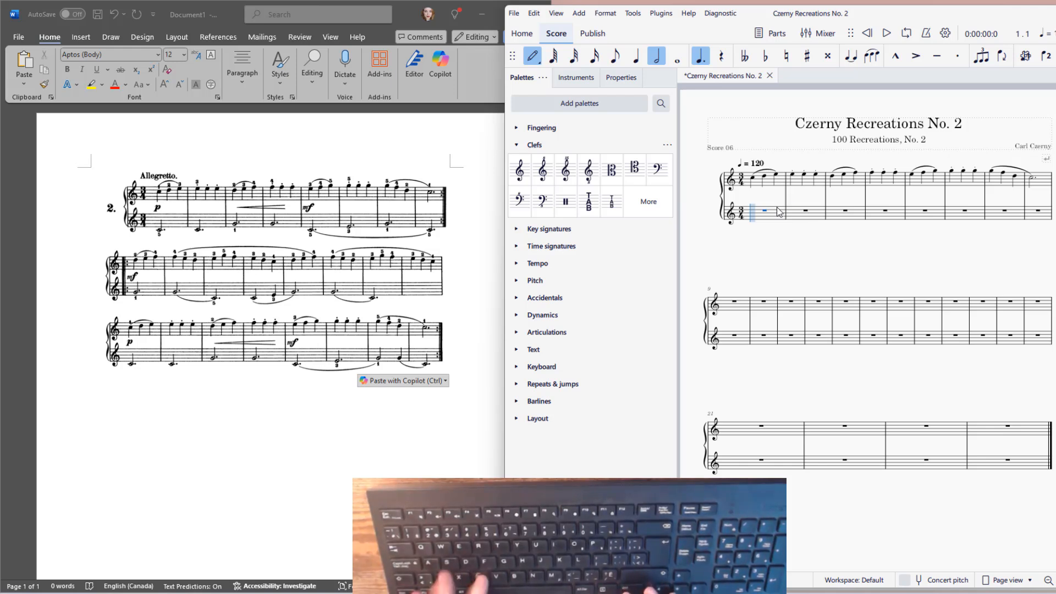
key(c)
key(ctrl+Down)
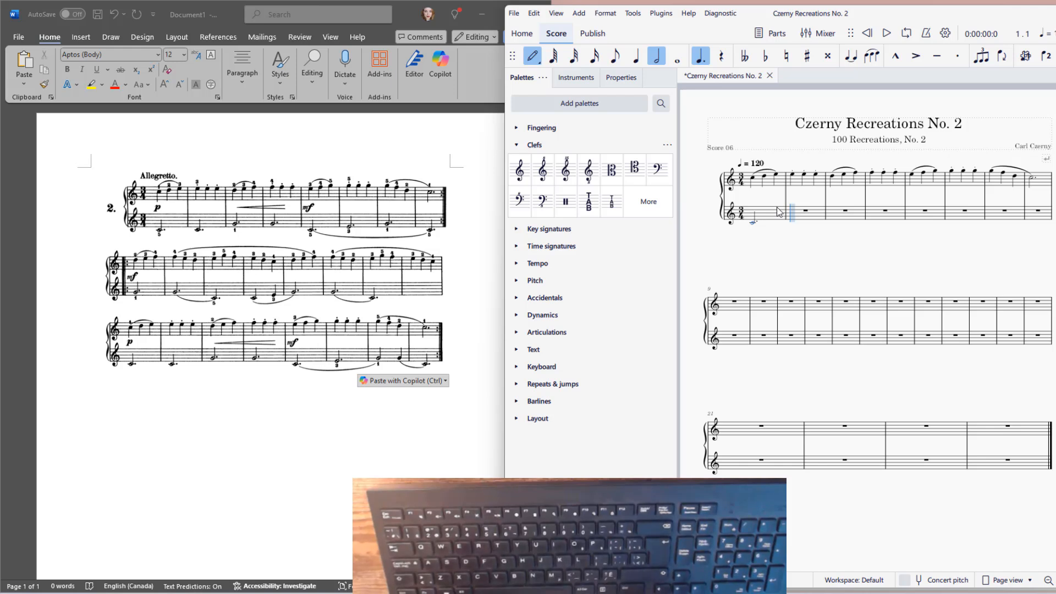
key(c)
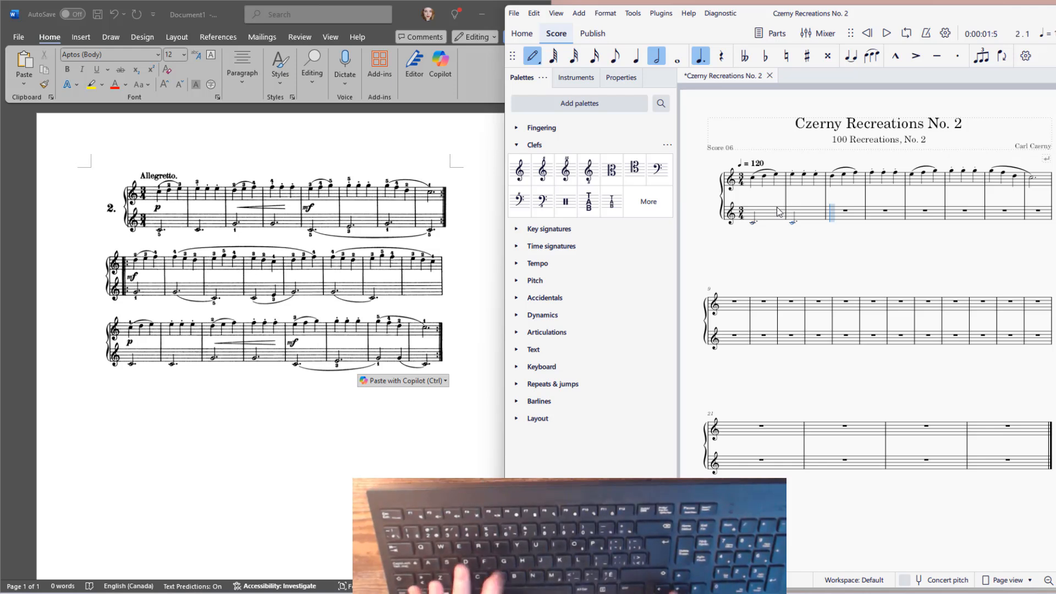
Enter dotted half notes G, G and middle C in lower-staff measures 3 to 5, undoing the wrong note in measure 6
key(c)
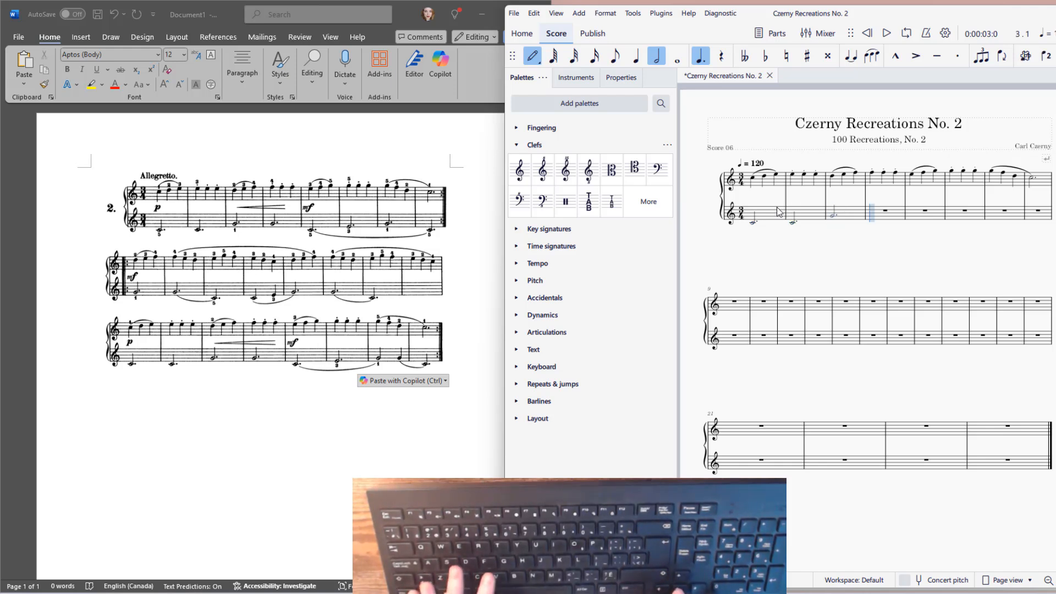
key(c)
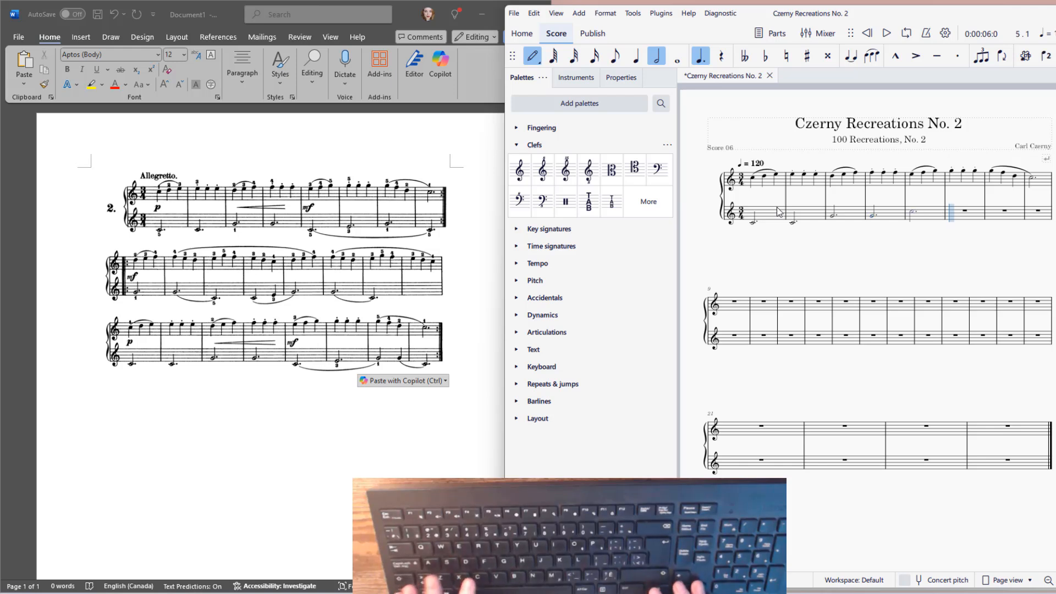
key(c)
key(c)
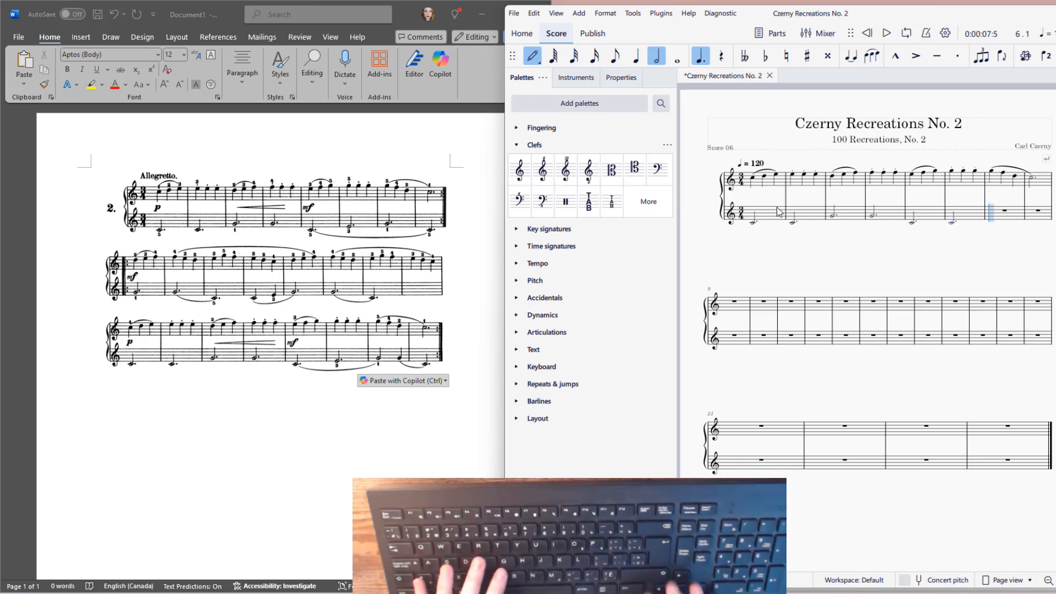
key(ctrl+z)
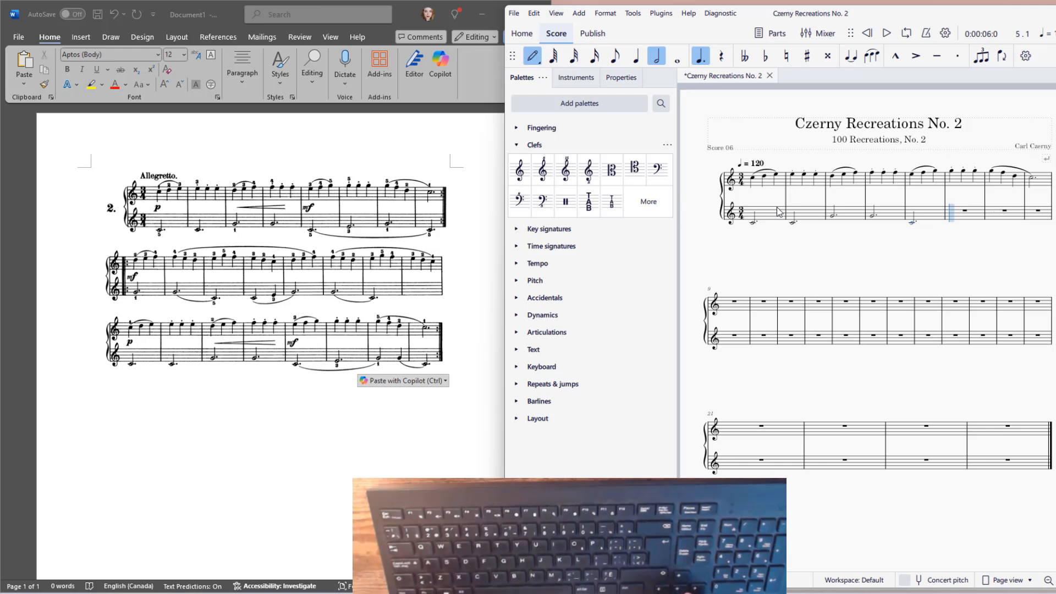
Enter dotted half notes E, G and C in lower-staff measures 6 to 8 and leave note input
key(d)
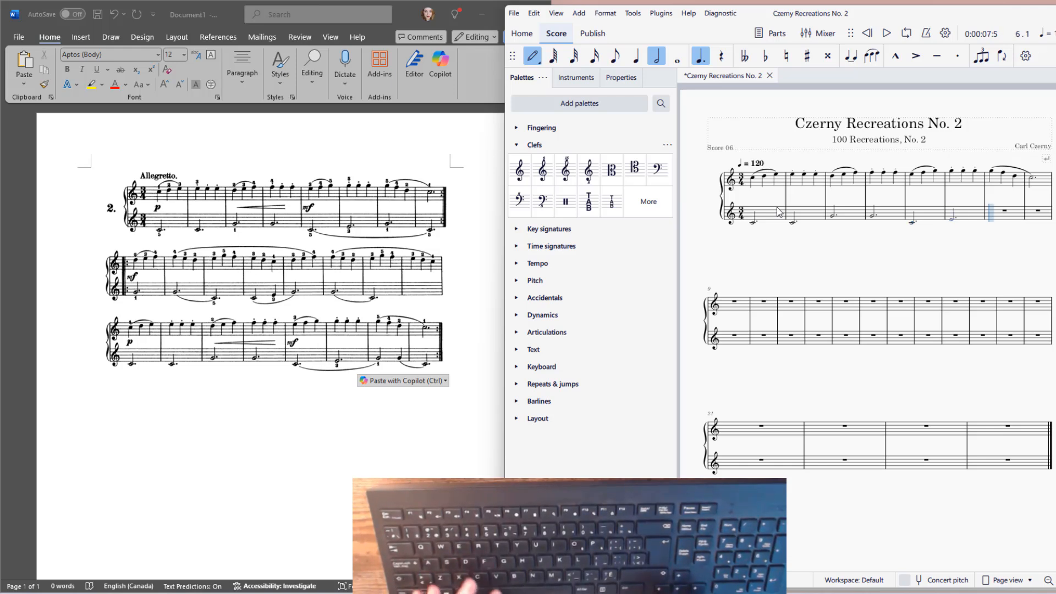
key(e)
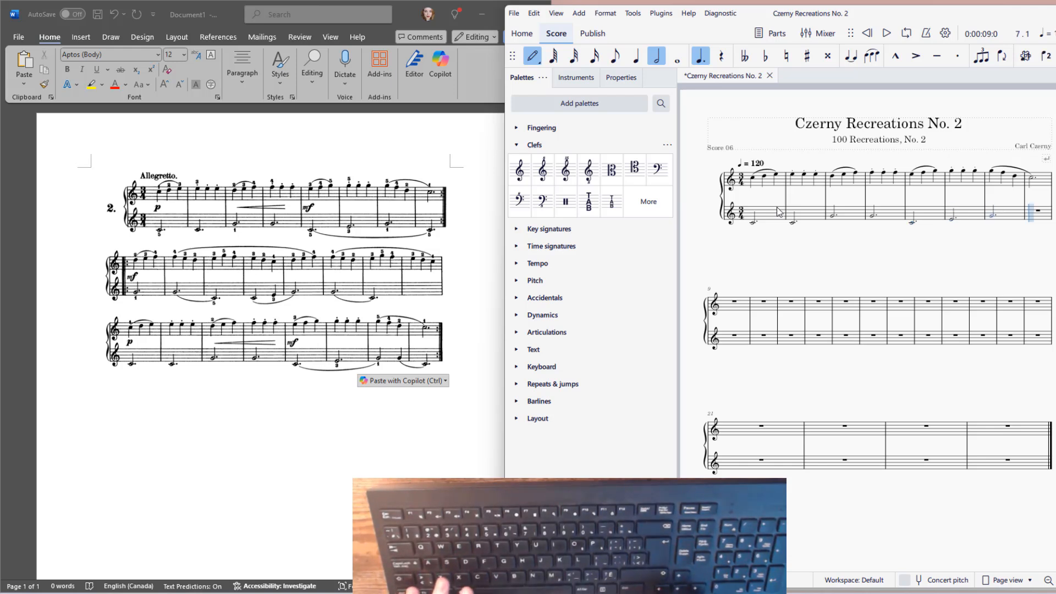
key(c)
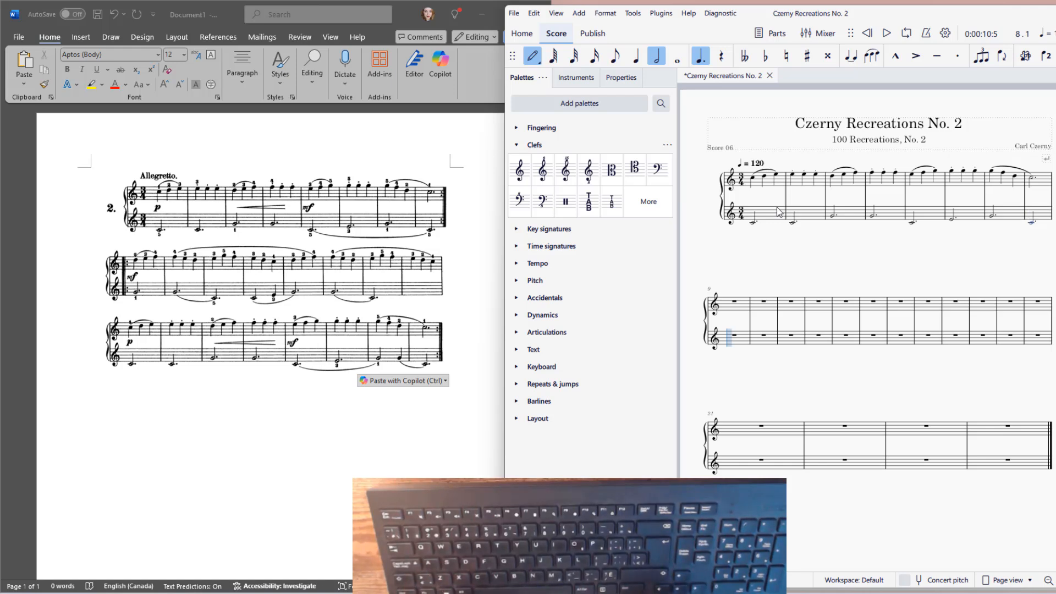
key(Escape)
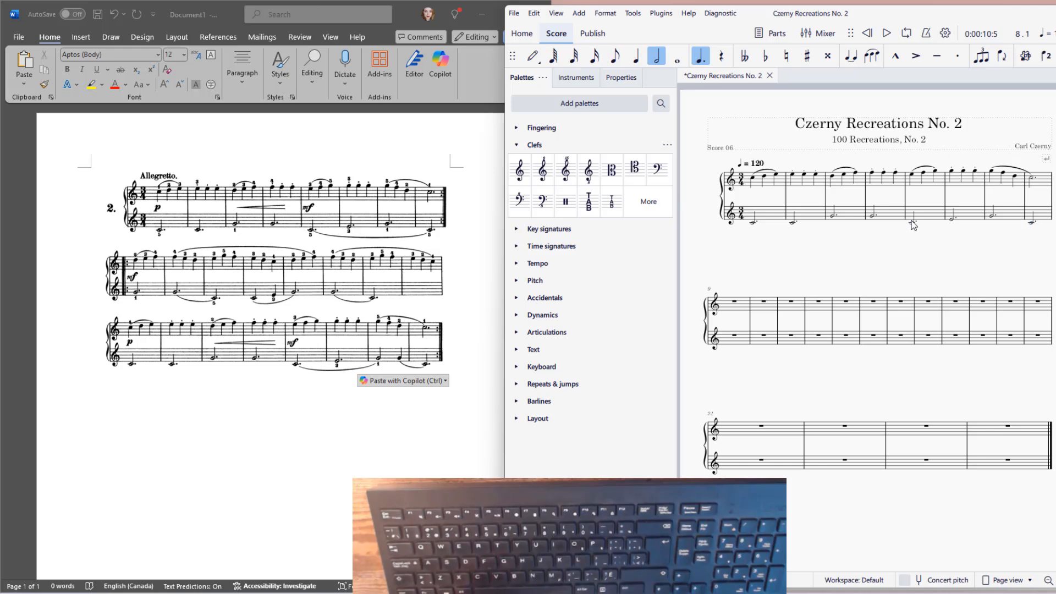
Add a slur spanning the lower-staff notes of measures 5 to 8 and clear the selection
key(shift+Left)
key(shift+Left)
key(shift+Left)
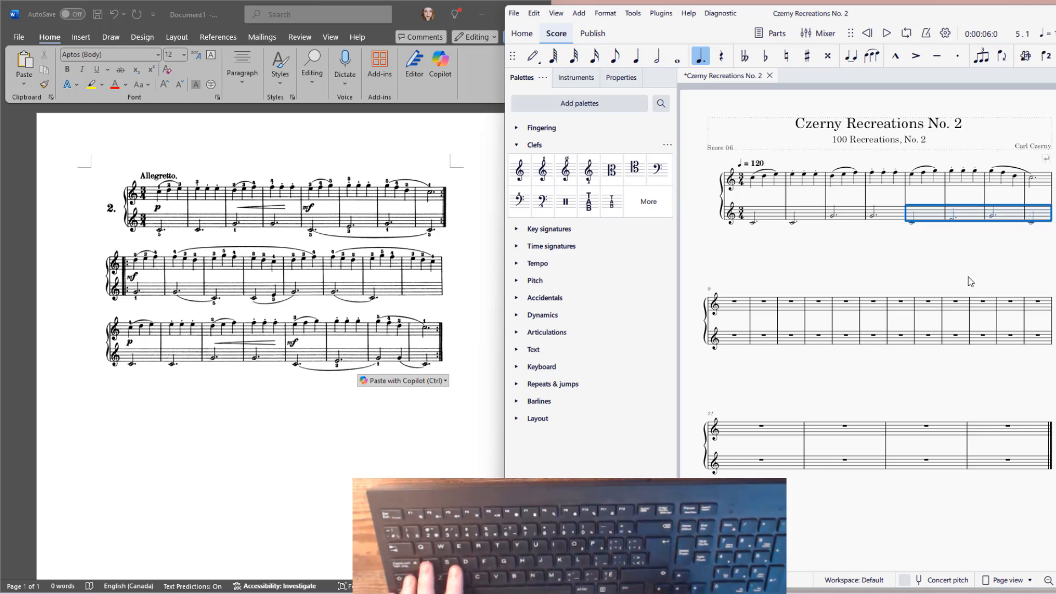
key(s)
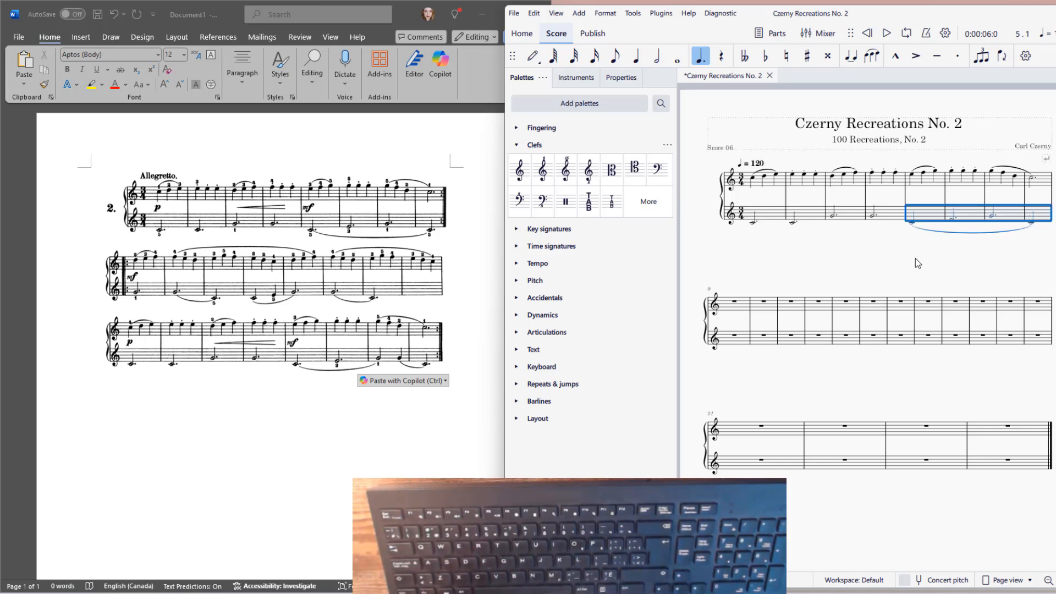
key(Escape)
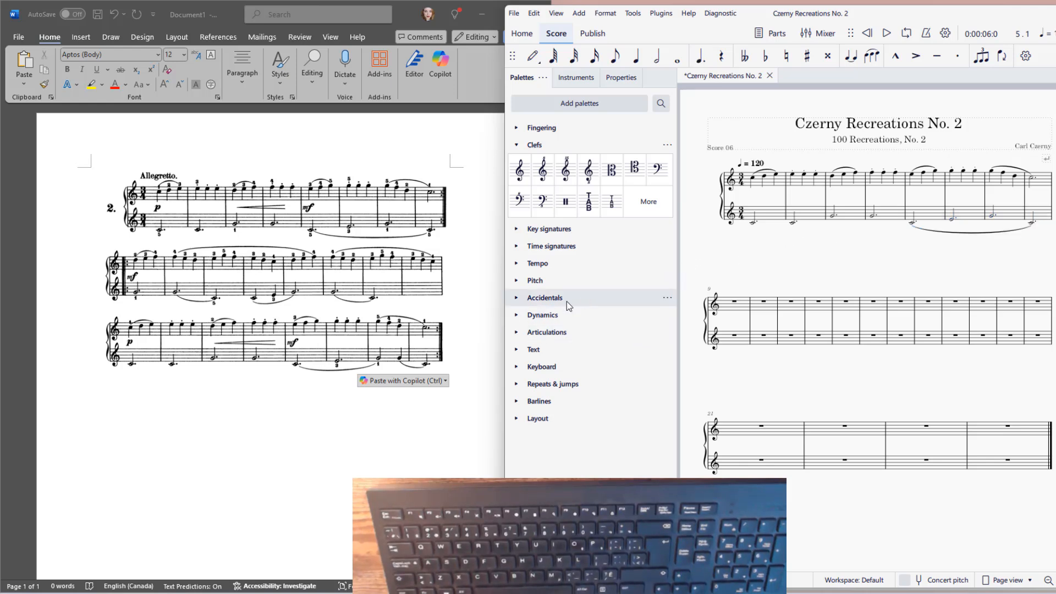
Place an end-repeat barline at the end of measure 8
click(517, 401)
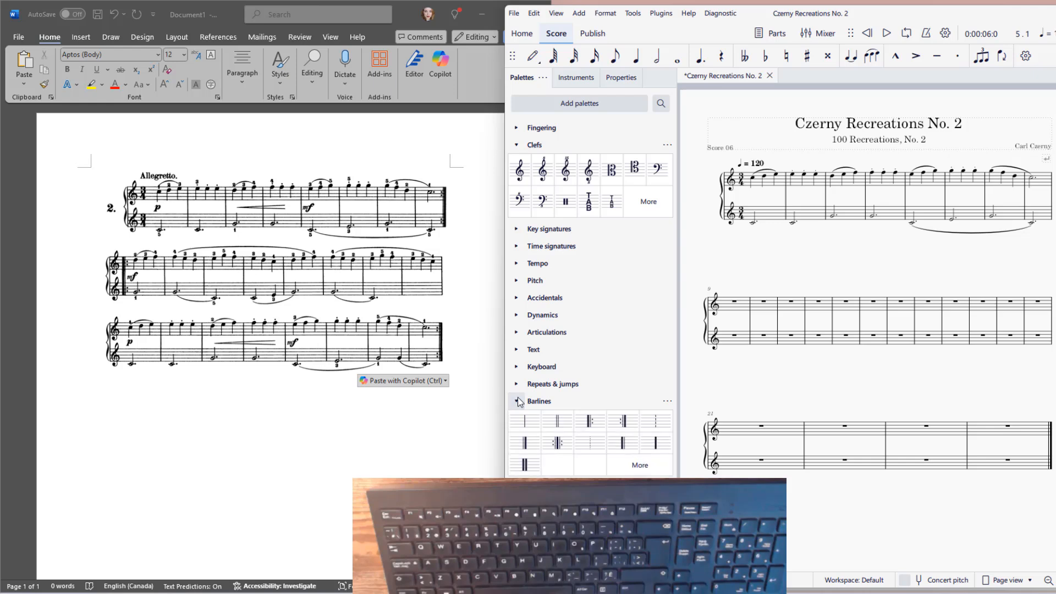
drag(622, 421, 1051, 186)
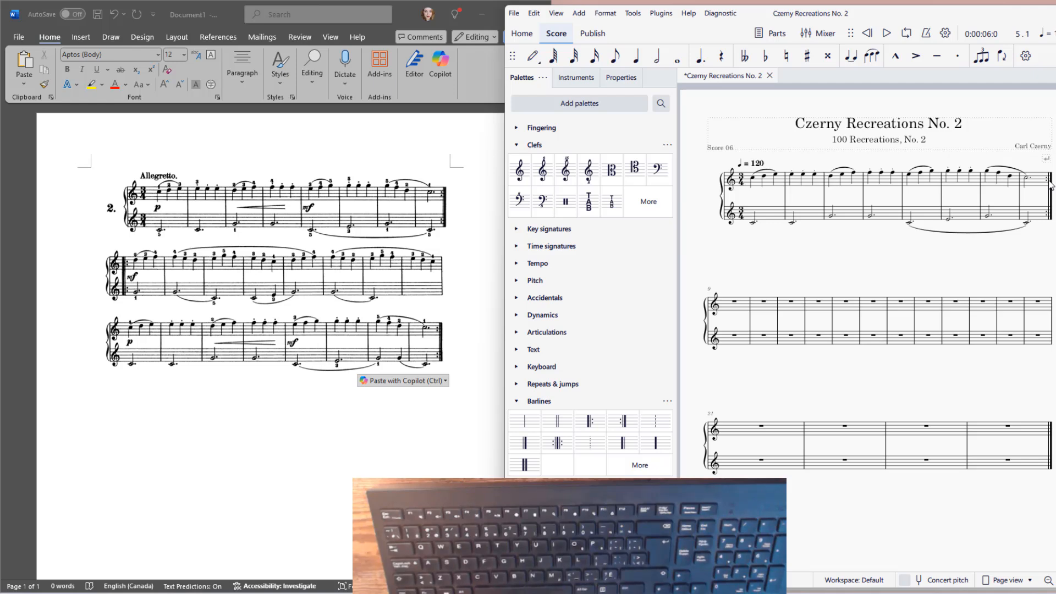
Add fingering 1 to the first treble note of measure 1
click(754, 179)
click(517, 144)
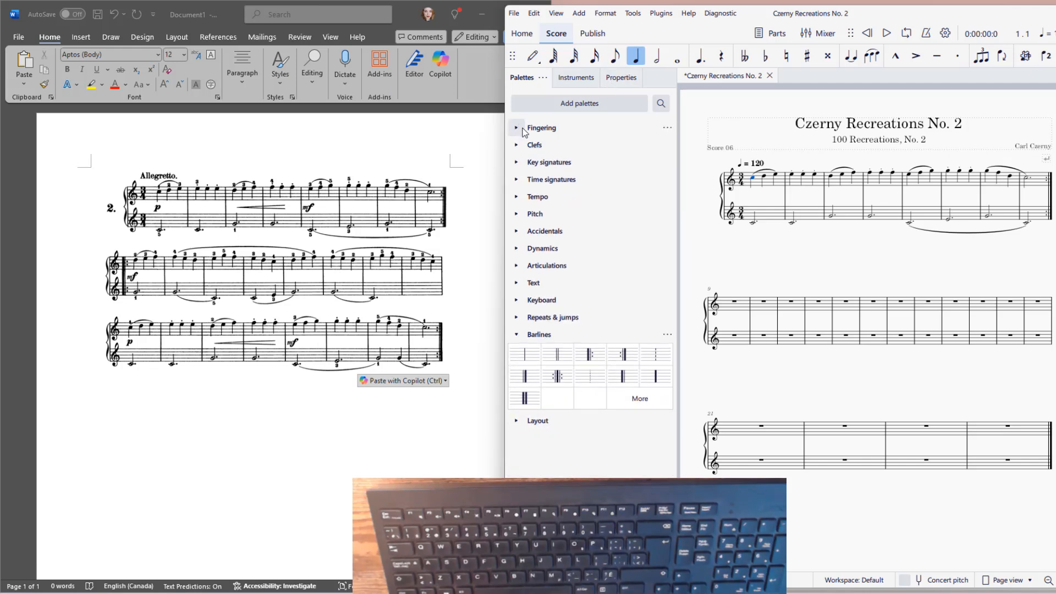
click(520, 129)
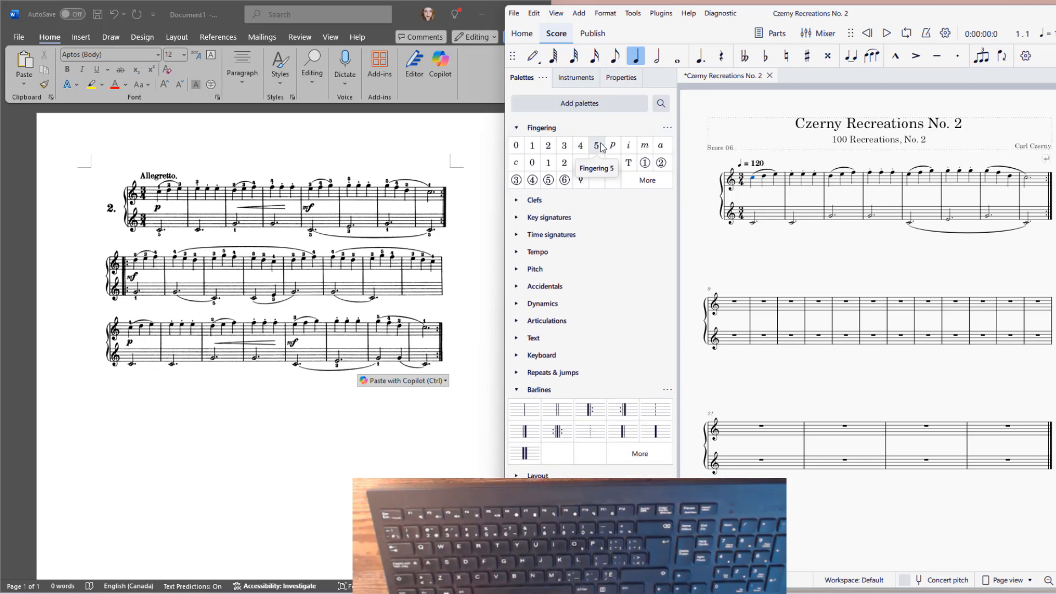
click(538, 152)
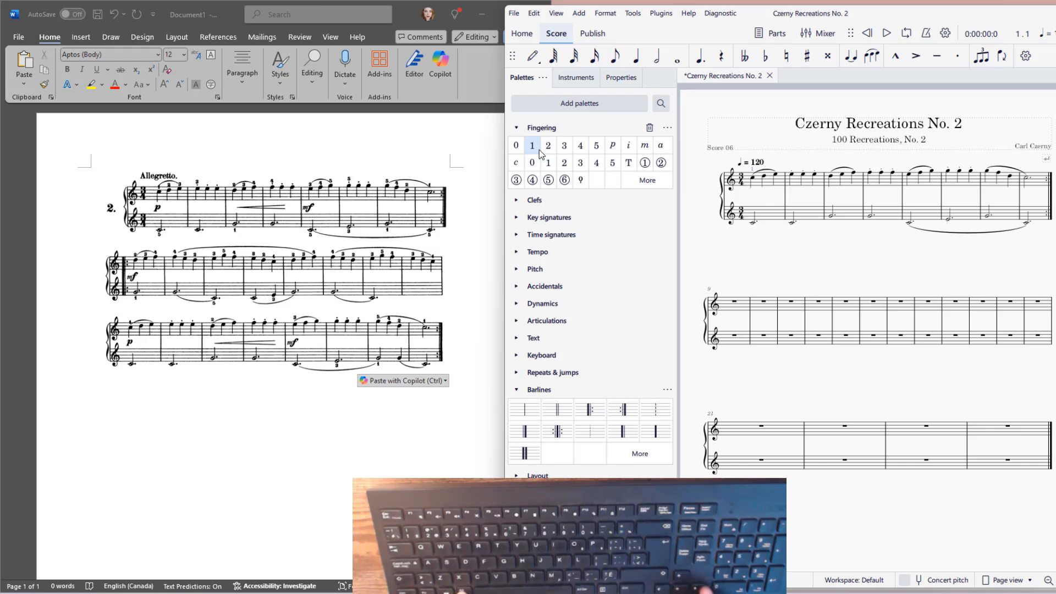
Add fingering 3 to the first treble note of measure 2
key(alt+Right)
key(alt+Right)
key(alt+Right)
key(alt+Right)
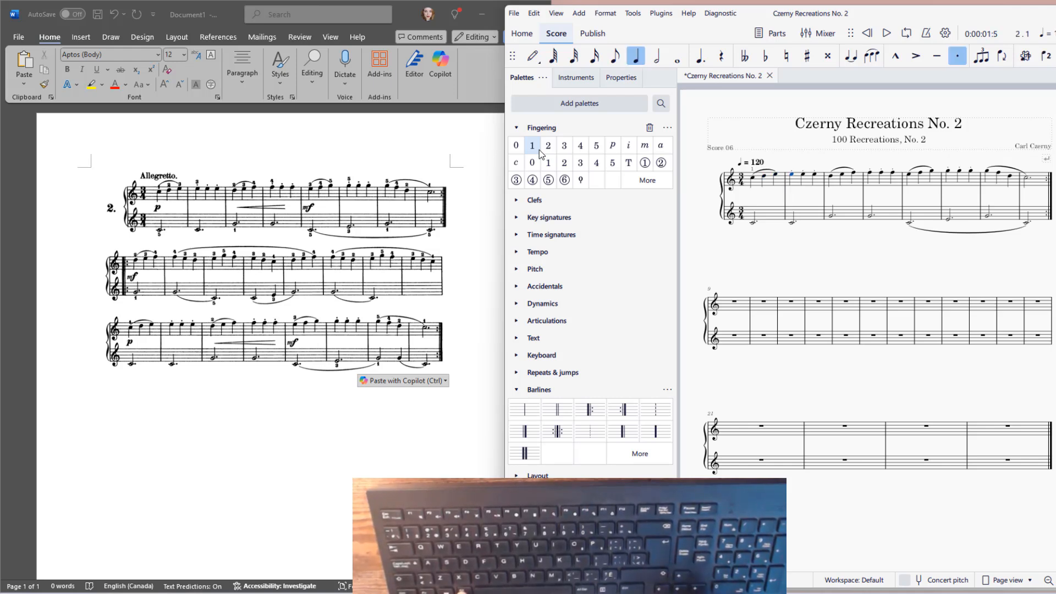
click(566, 147)
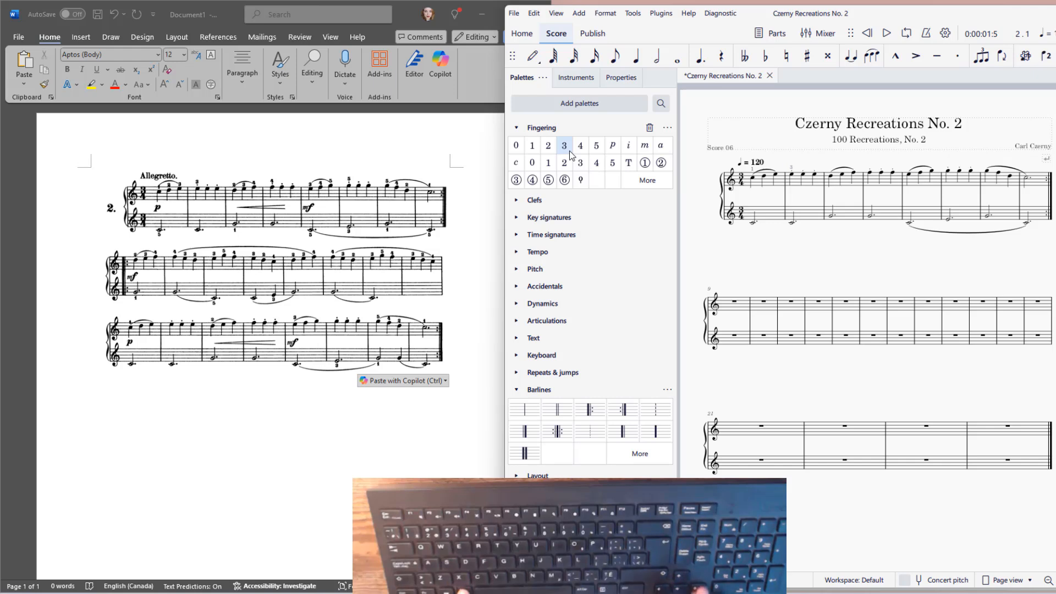
Add fingering 4 to the first treble note of measure 4
key(alt+Right)
key(alt+Right)
key(alt+Right)
key(alt+Right)
key(alt+Right)
key(alt+Right)
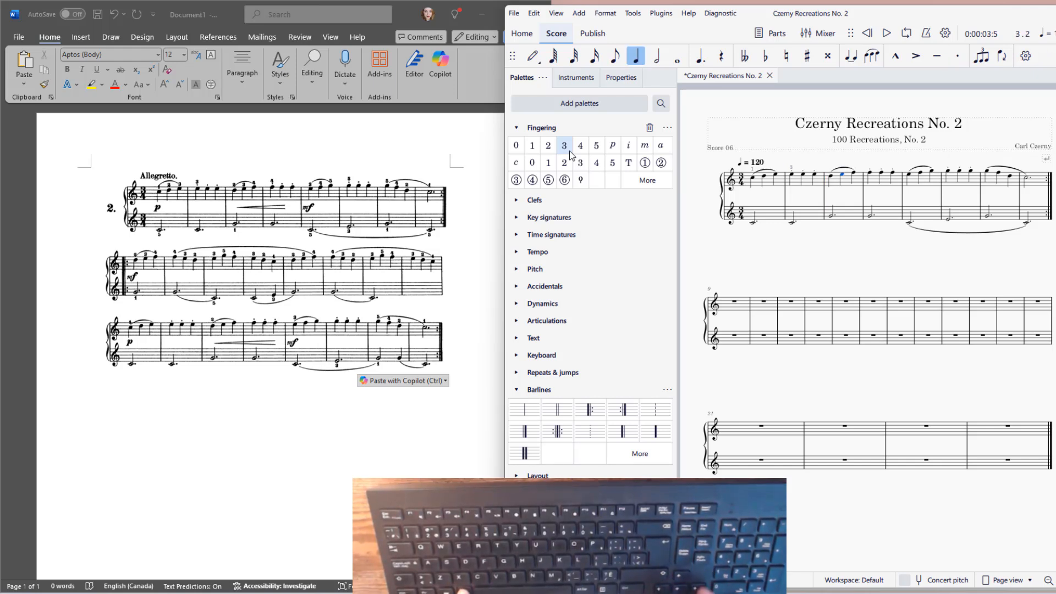
key(alt+Right)
key(alt+Right)
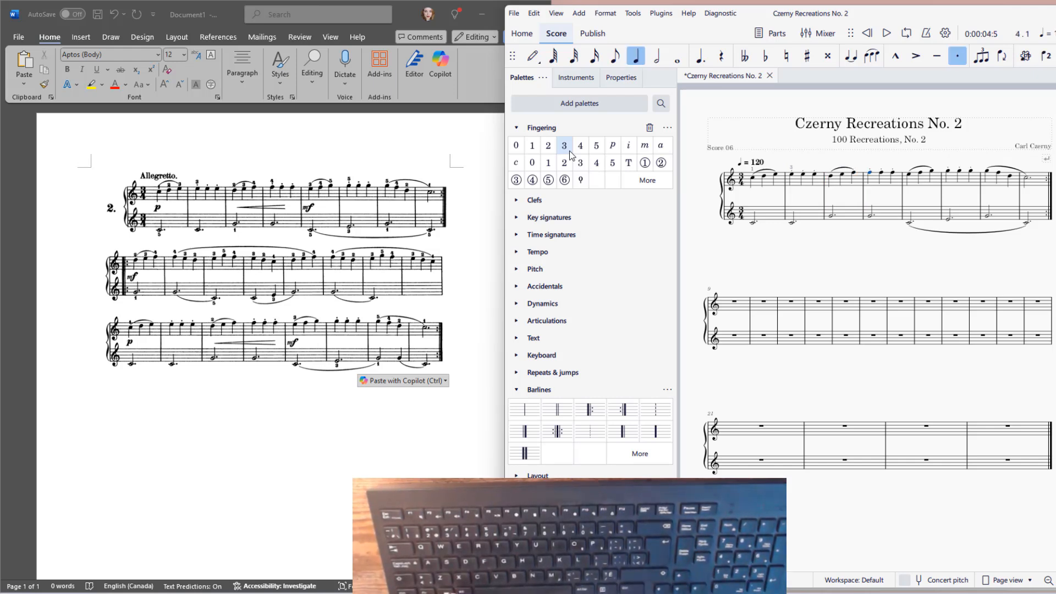
click(576, 152)
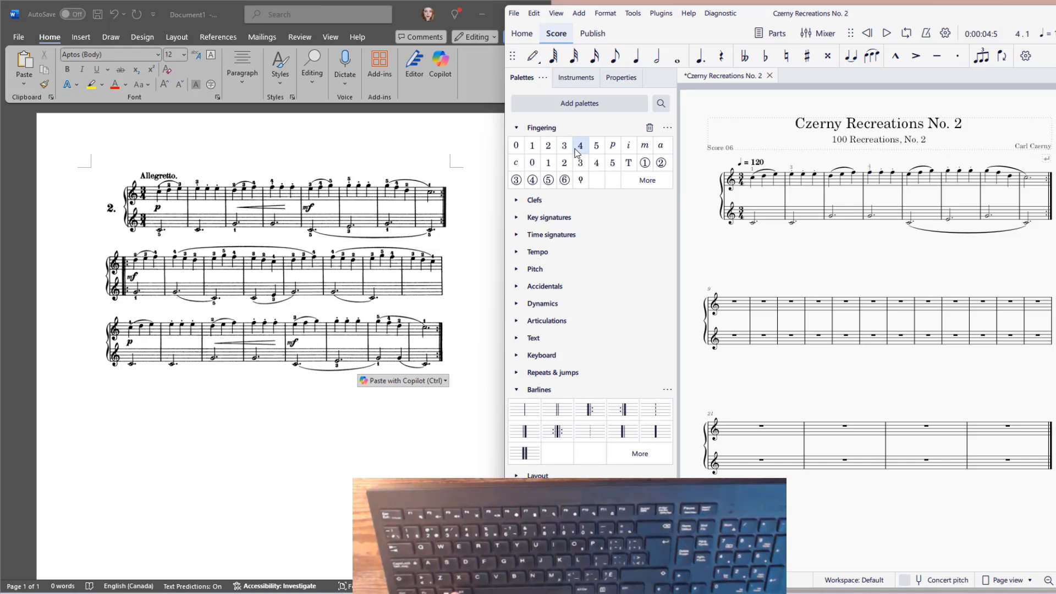
Add fingering 5 to the lower-staff note of measure 1 and fingering 1 to the lower-staff note of measure 3
click(753, 223)
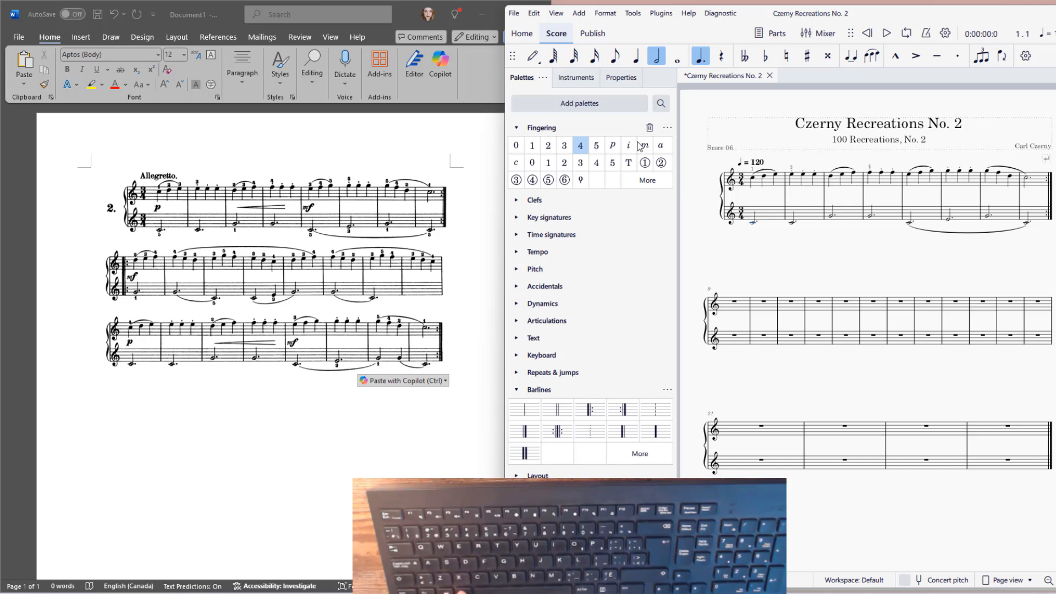
click(597, 147)
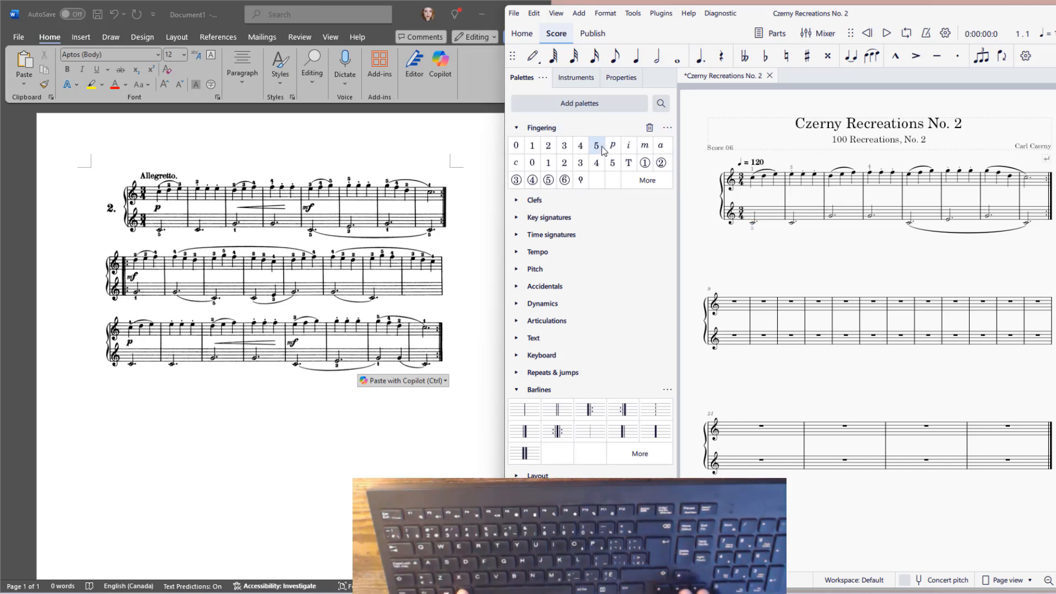
key(Right)
key(Right)
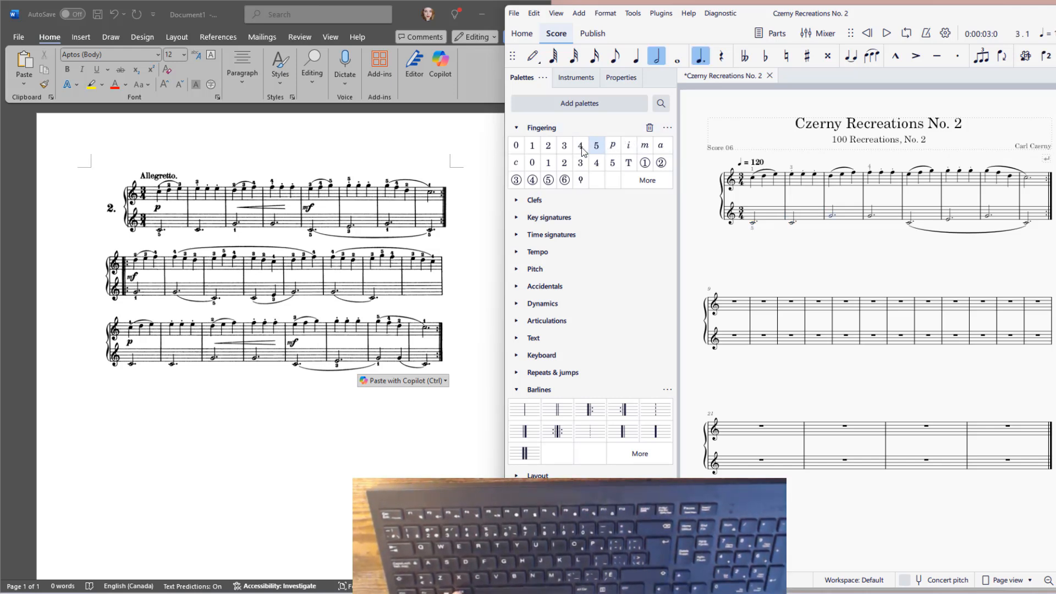
click(533, 148)
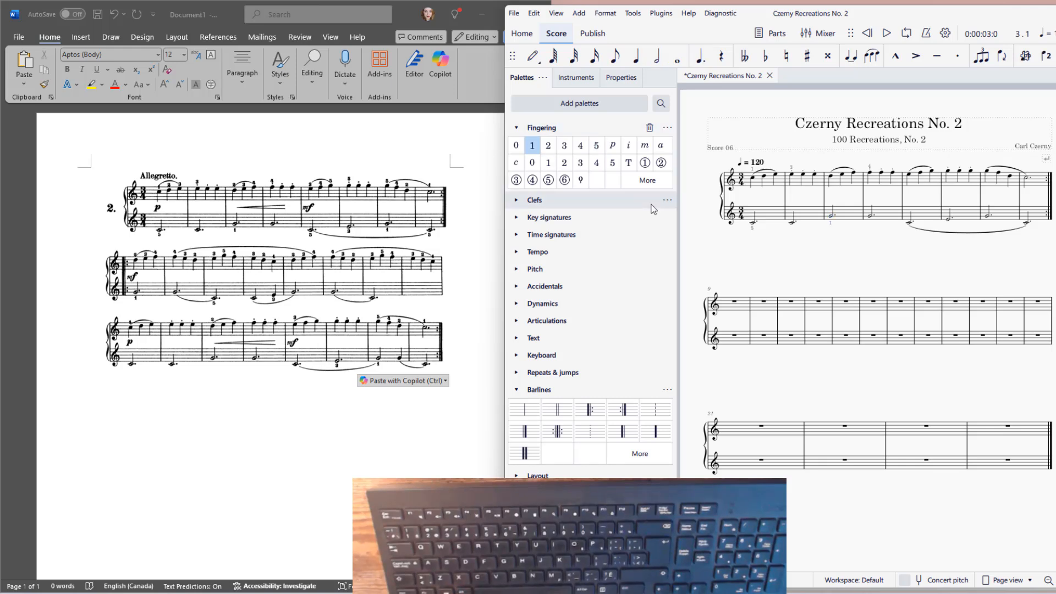
Place a p dynamic under the first treble note of measure 1
click(516, 127)
click(516, 336)
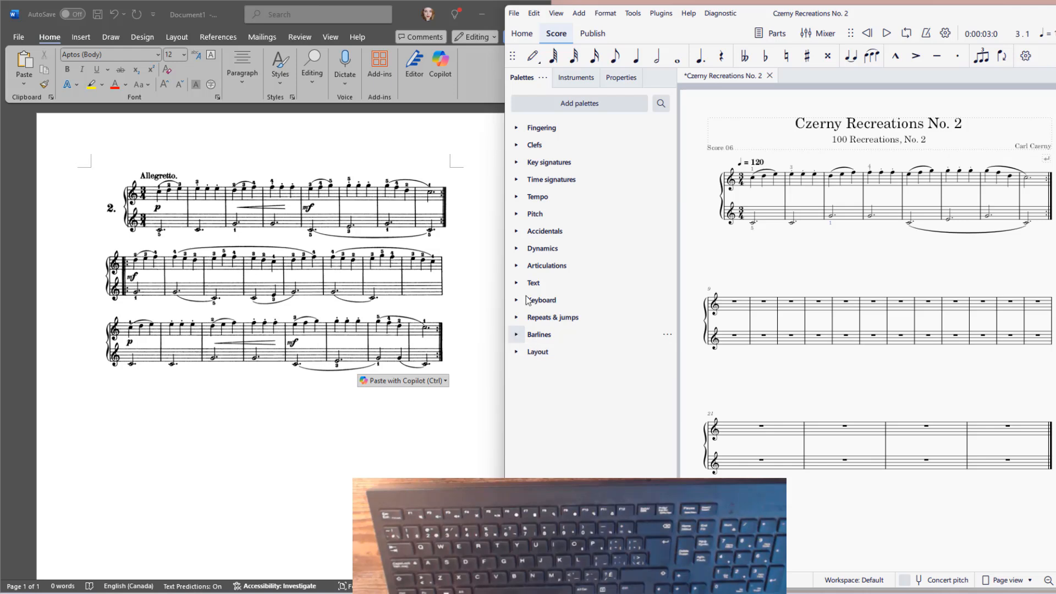
click(517, 249)
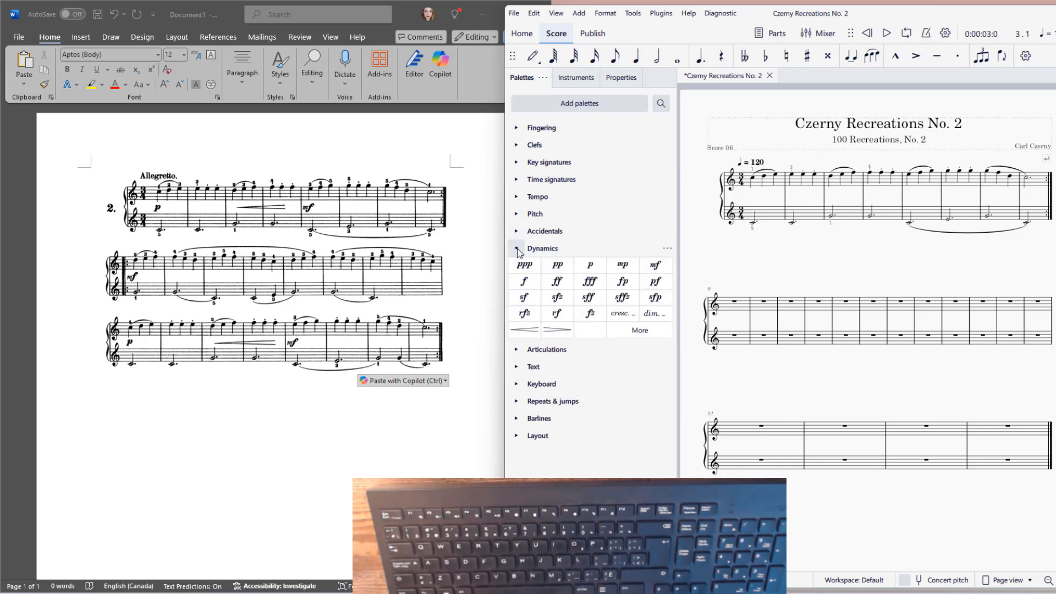
click(591, 269)
drag(591, 269, 757, 182)
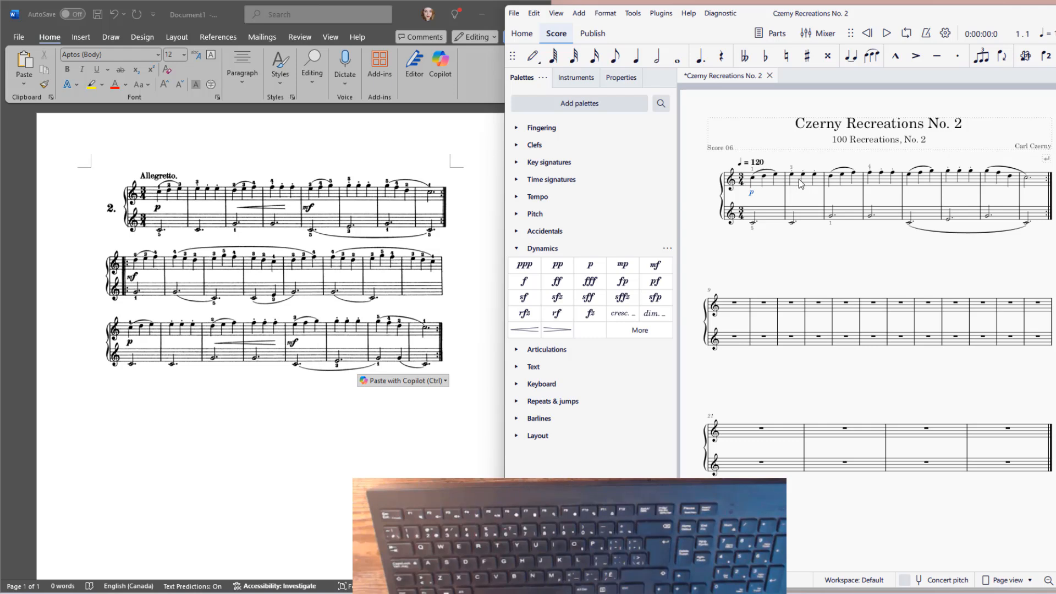
Add a crescendo hairpin under the treble notes of measures 3 and 4, and an mf dynamic at the first treble note of measure 5
click(833, 181)
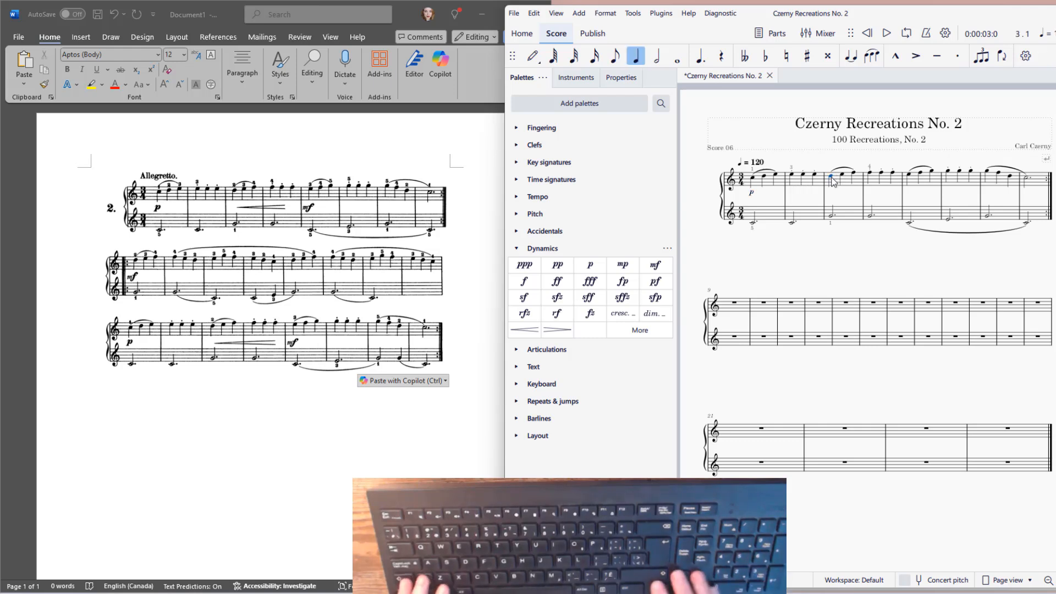
key(shift+Right)
key(shift+Right)
key(shift+Right)
key(shift+Right)
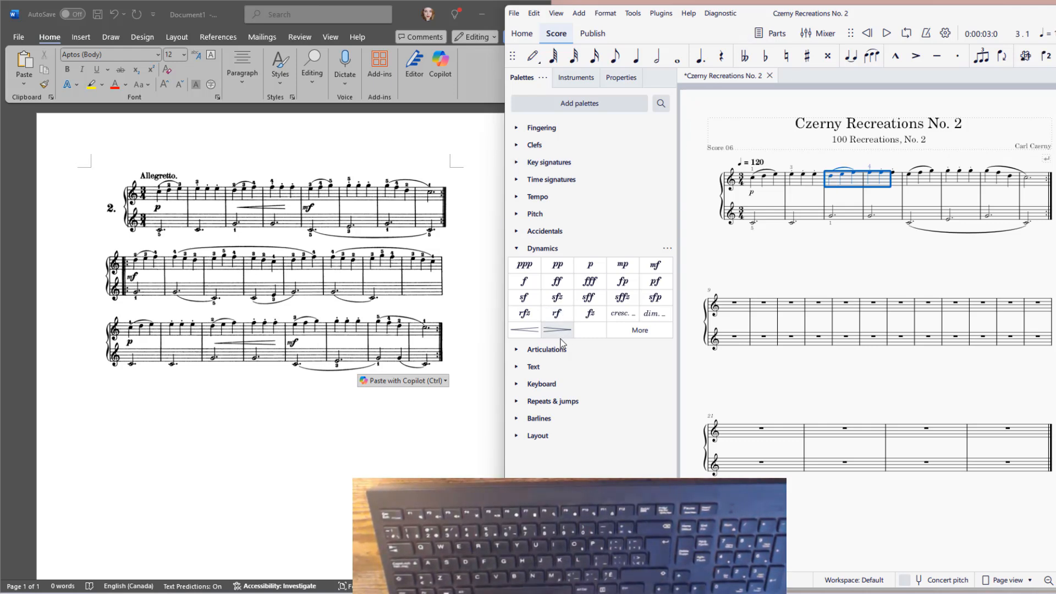
click(525, 330)
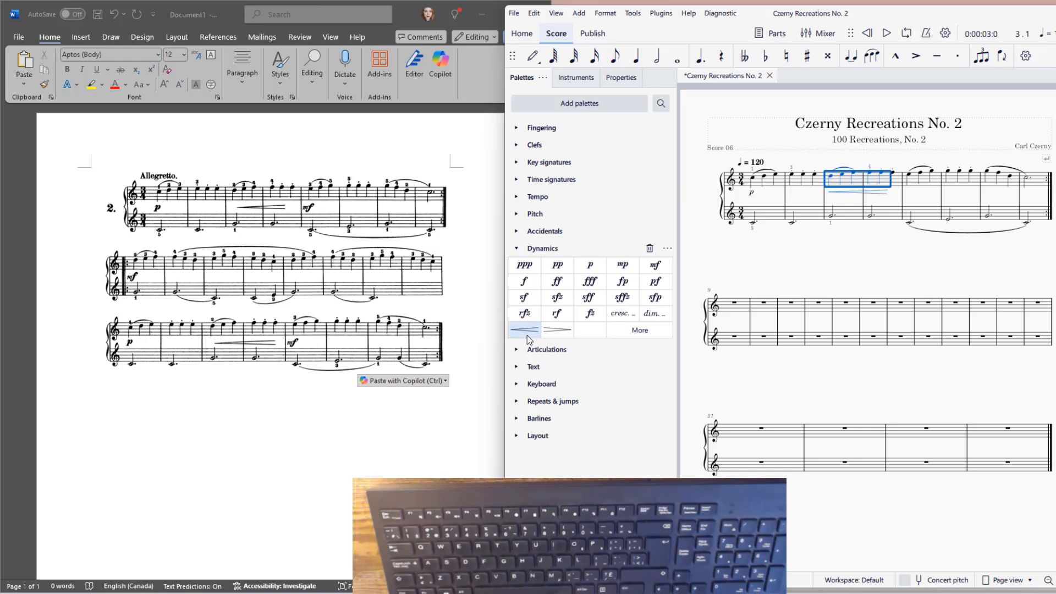
click(909, 175)
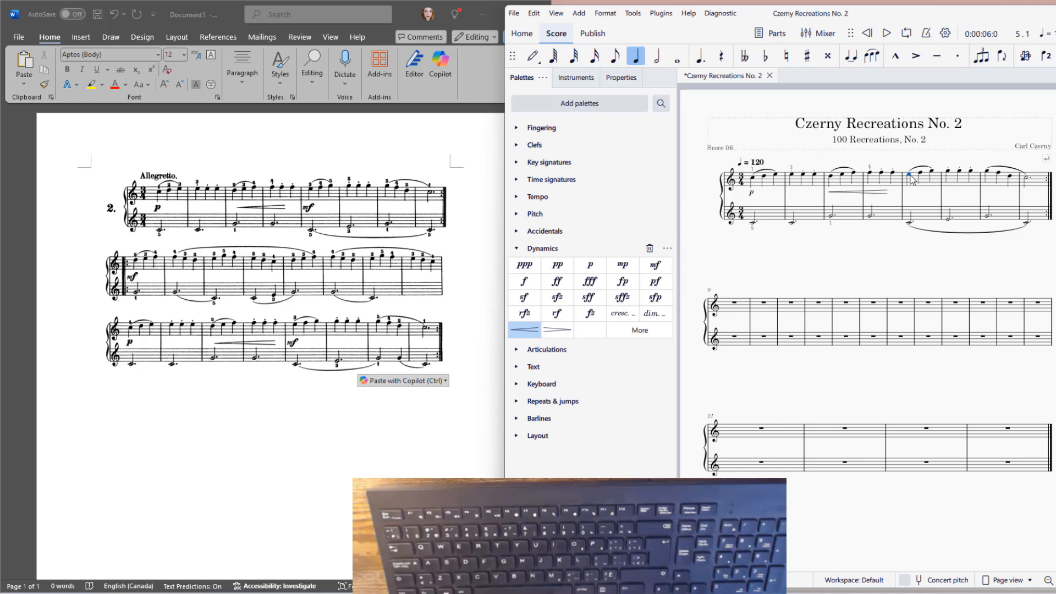
click(656, 266)
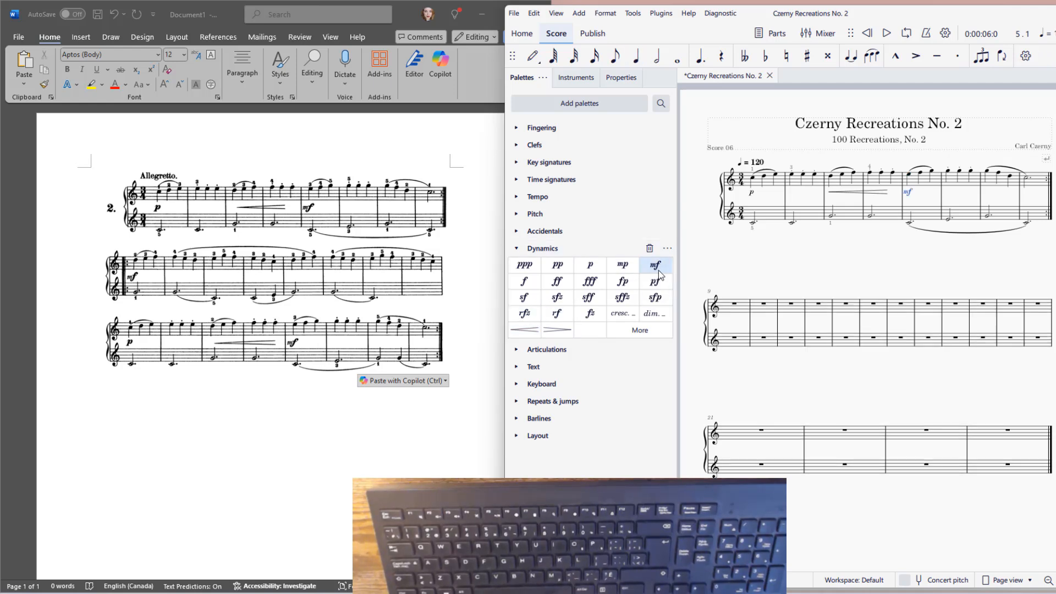